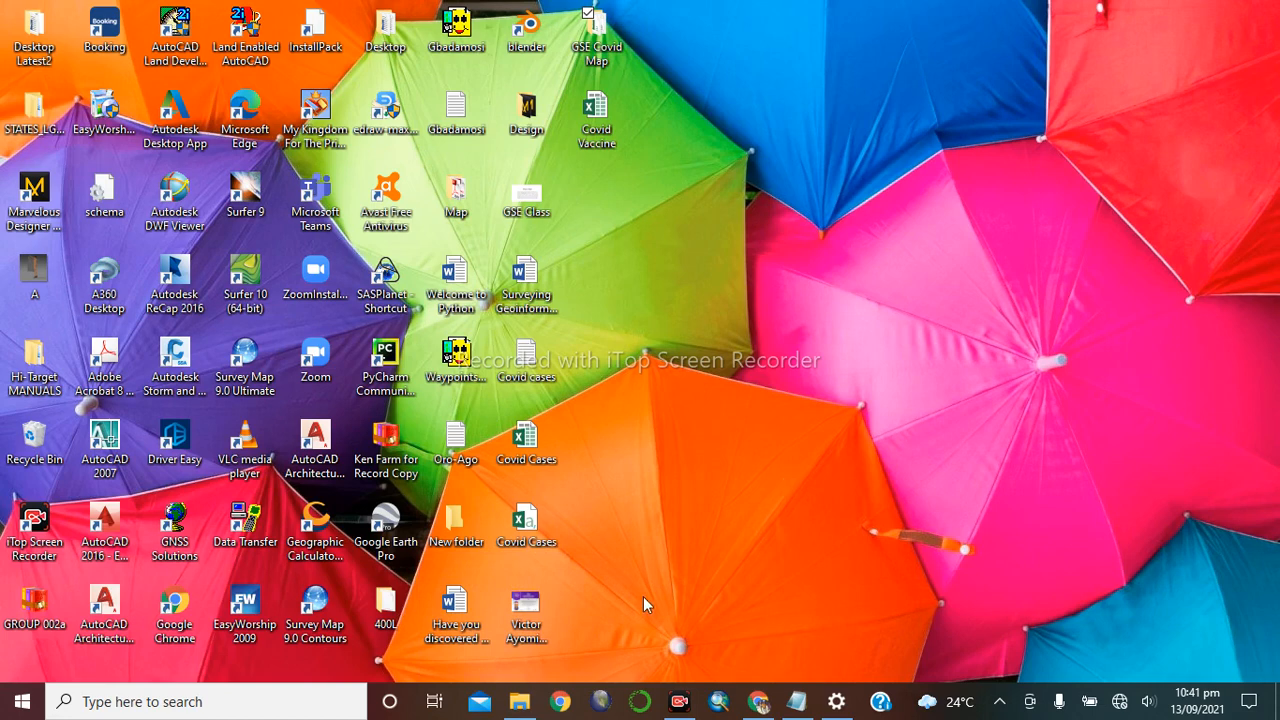
- Check the contents of the GSE Covid Map folder, including its adm1_STATES subfolder, and minimize the file window
mouse_move(518, 706)
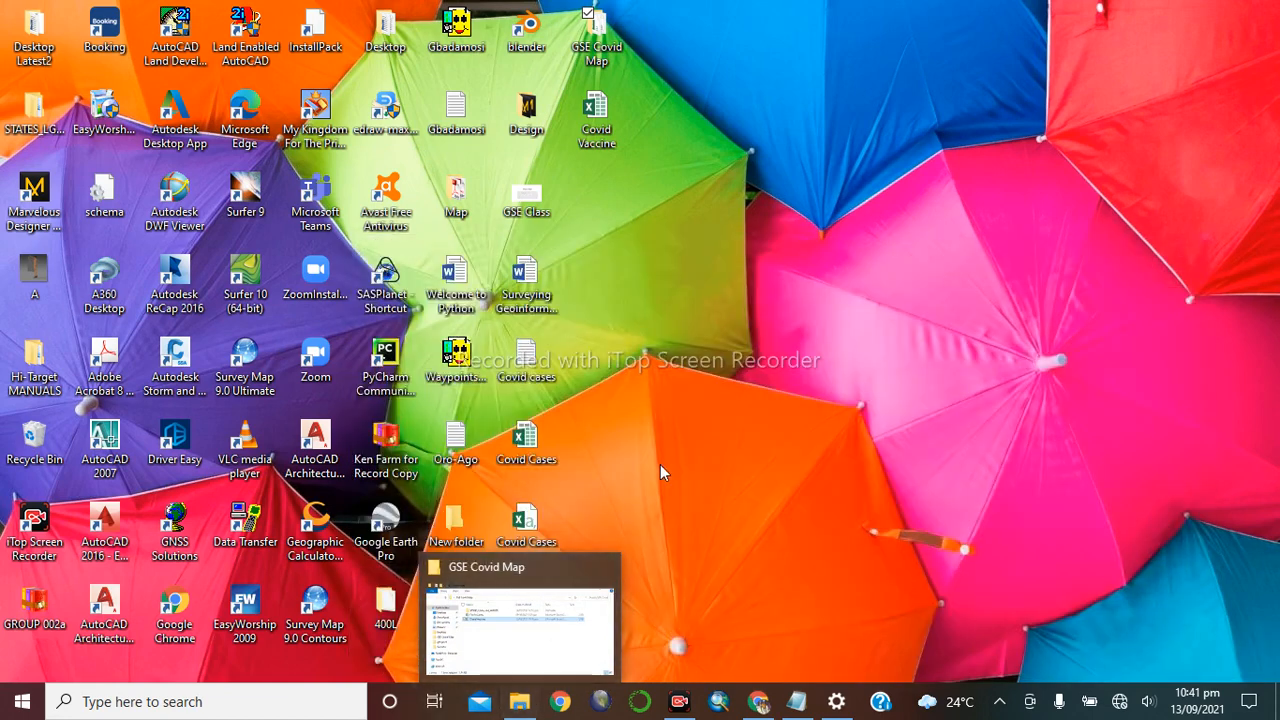
click(538, 706)
double_click(614, 371)
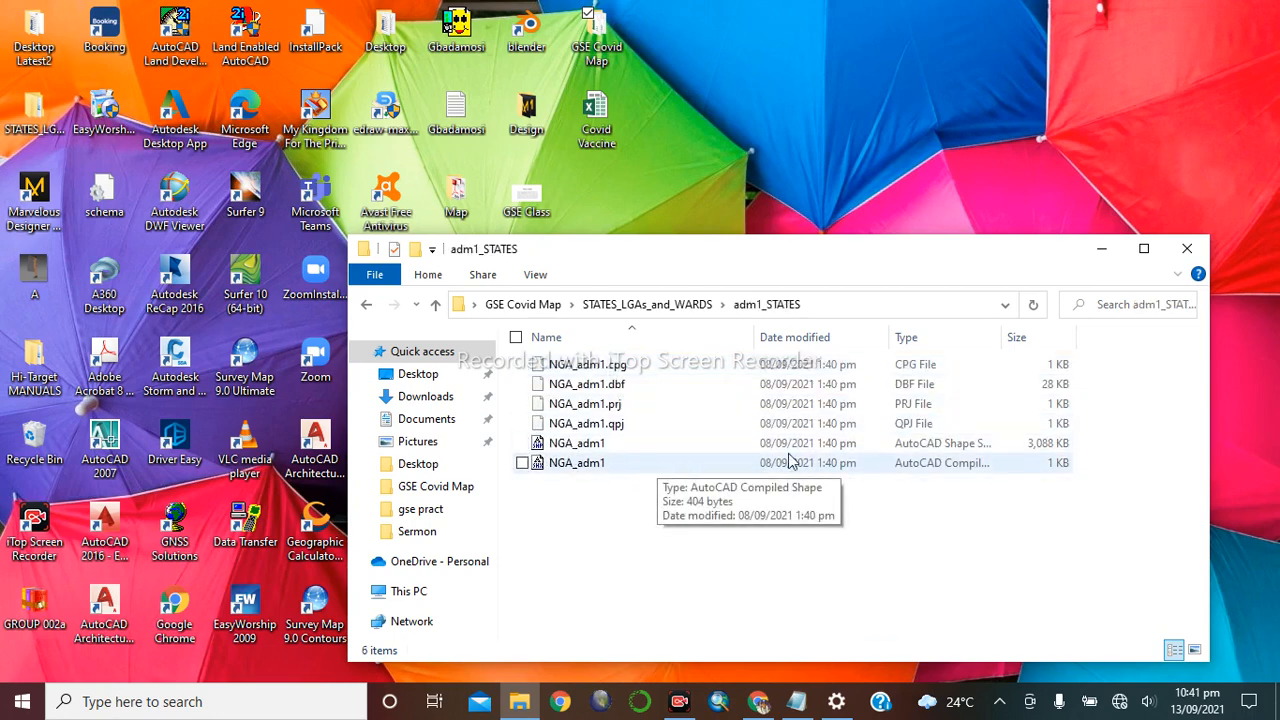
click(367, 306)
click(367, 306)
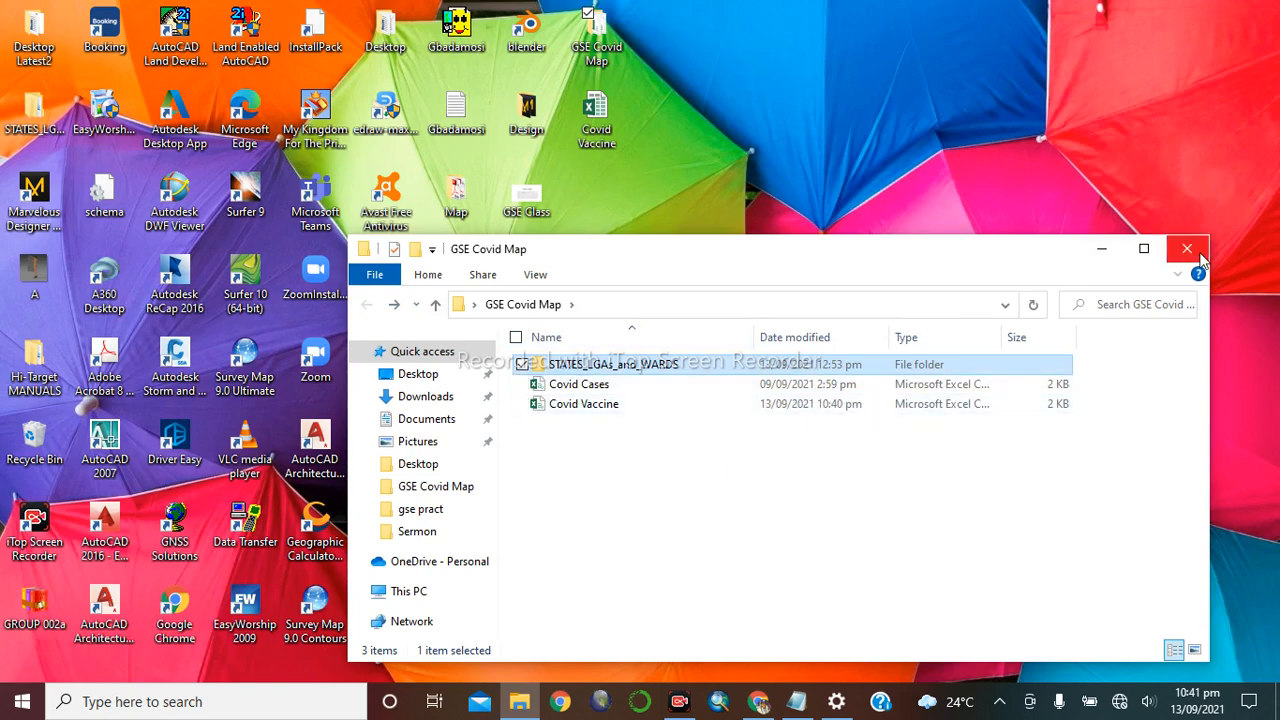
click(1102, 249)
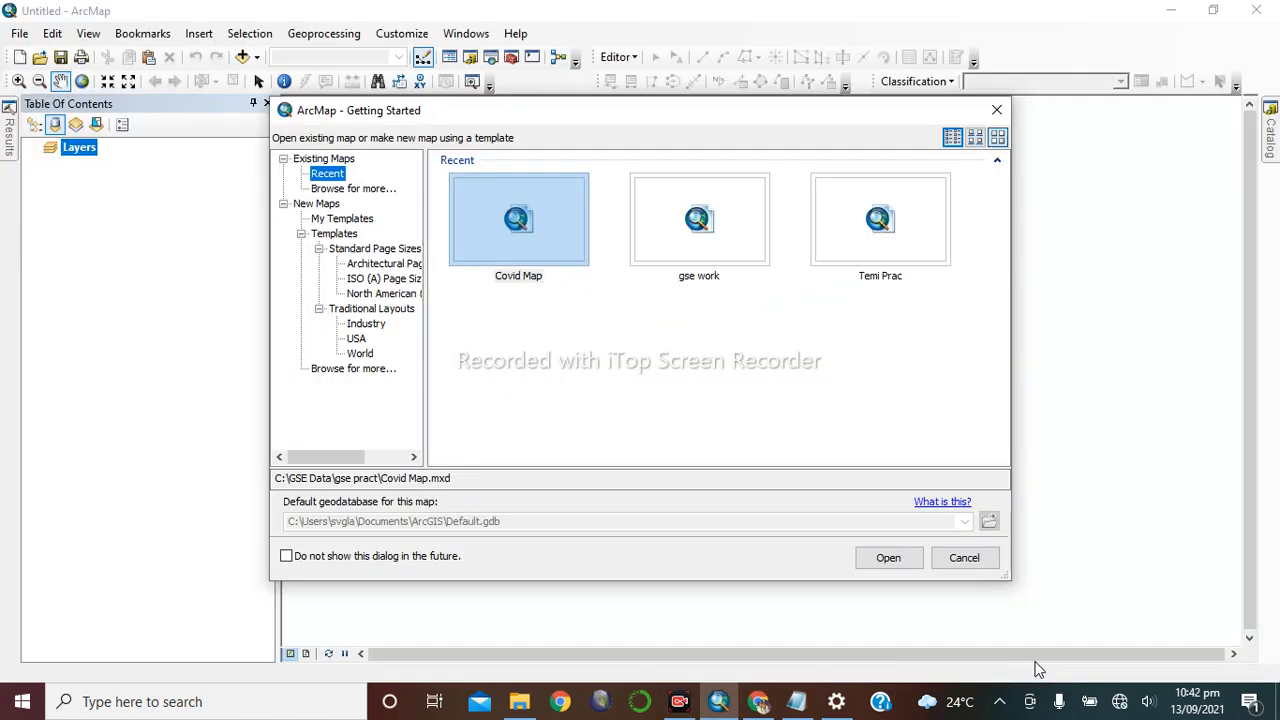
- Create a new map from the Blank Map template
click(316, 203)
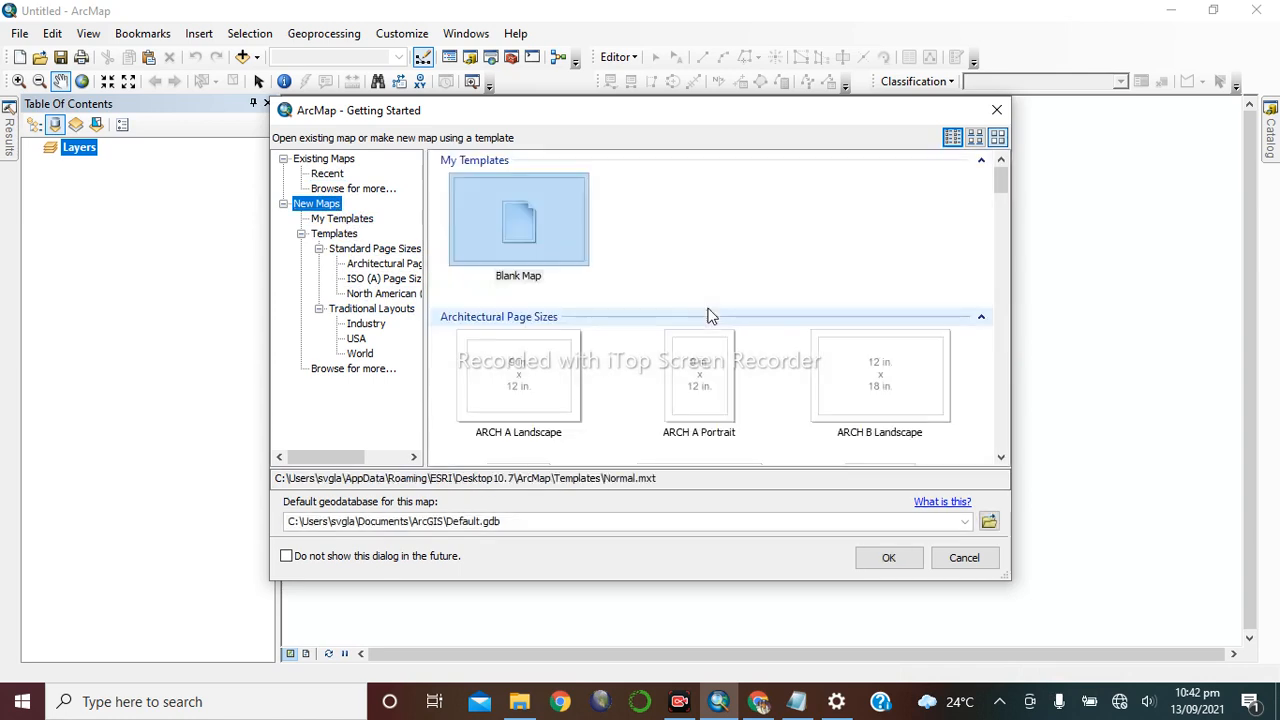
click(558, 228)
click(891, 561)
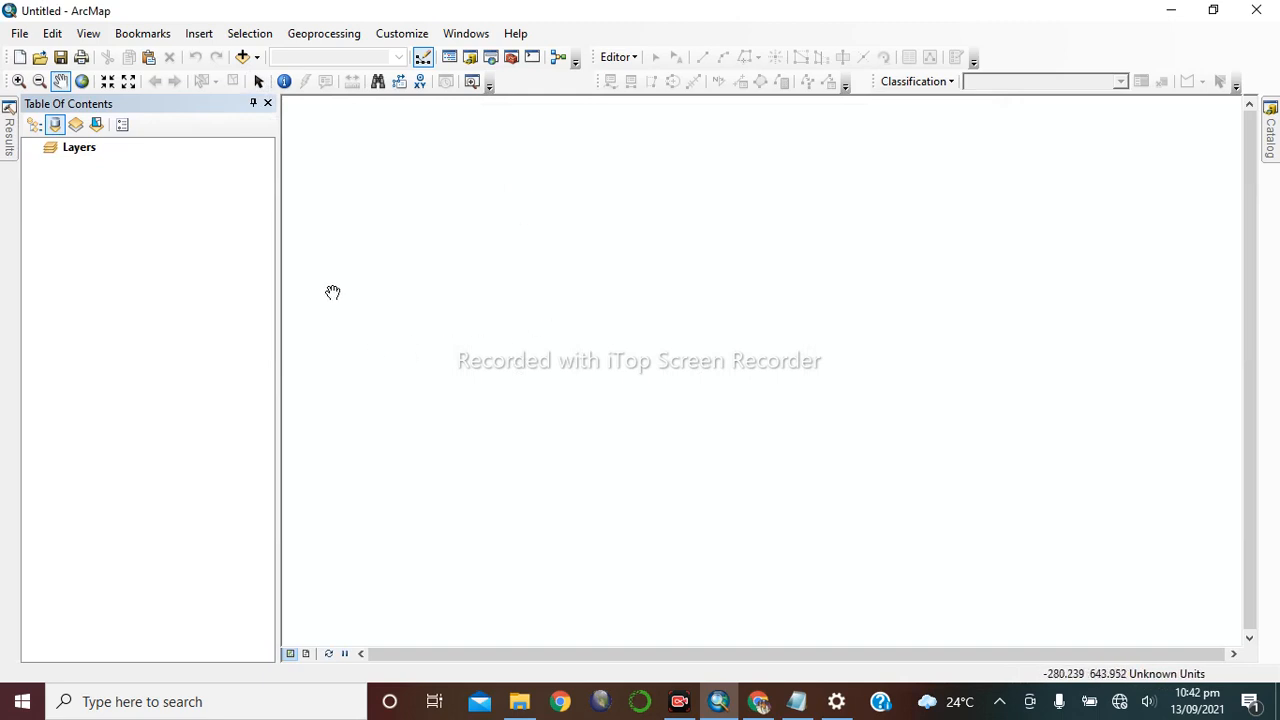
- Add the NGA_adm1.shp state boundaries from the adm1_STATES folder inside STATES_LGAs_and_WARDS to the map
click(243, 58)
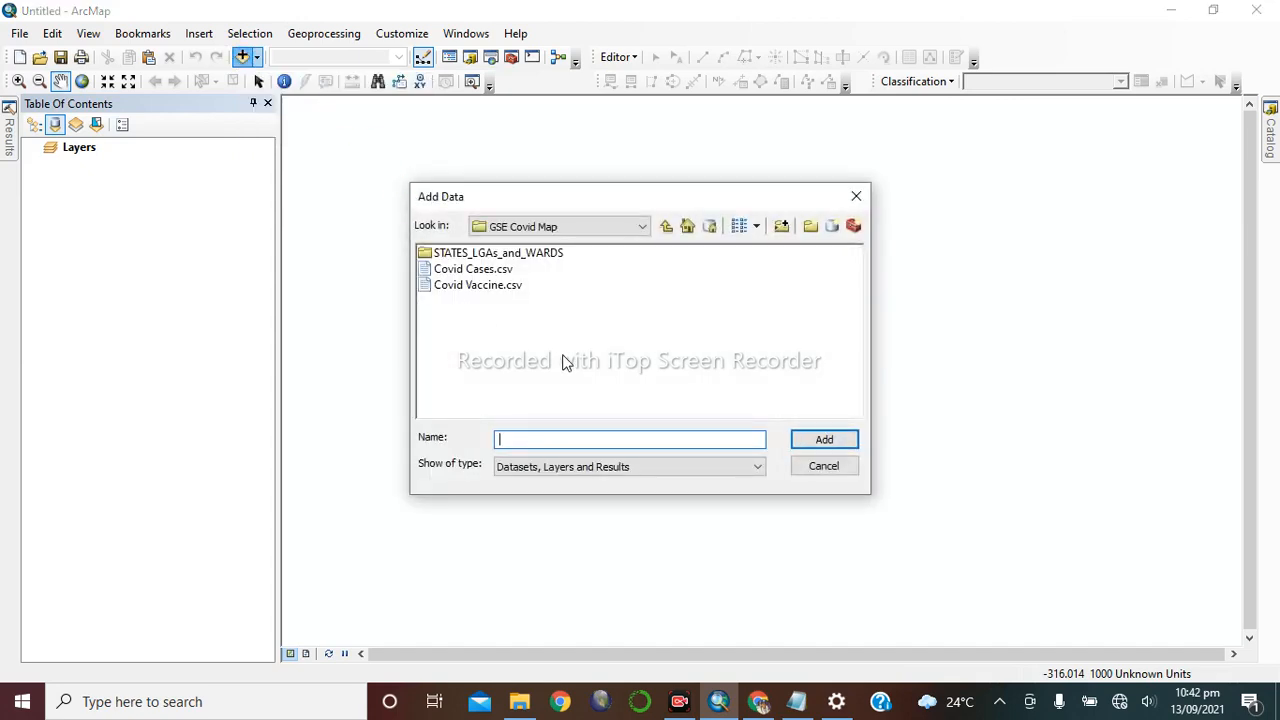
double_click(455, 256)
double_click(483, 256)
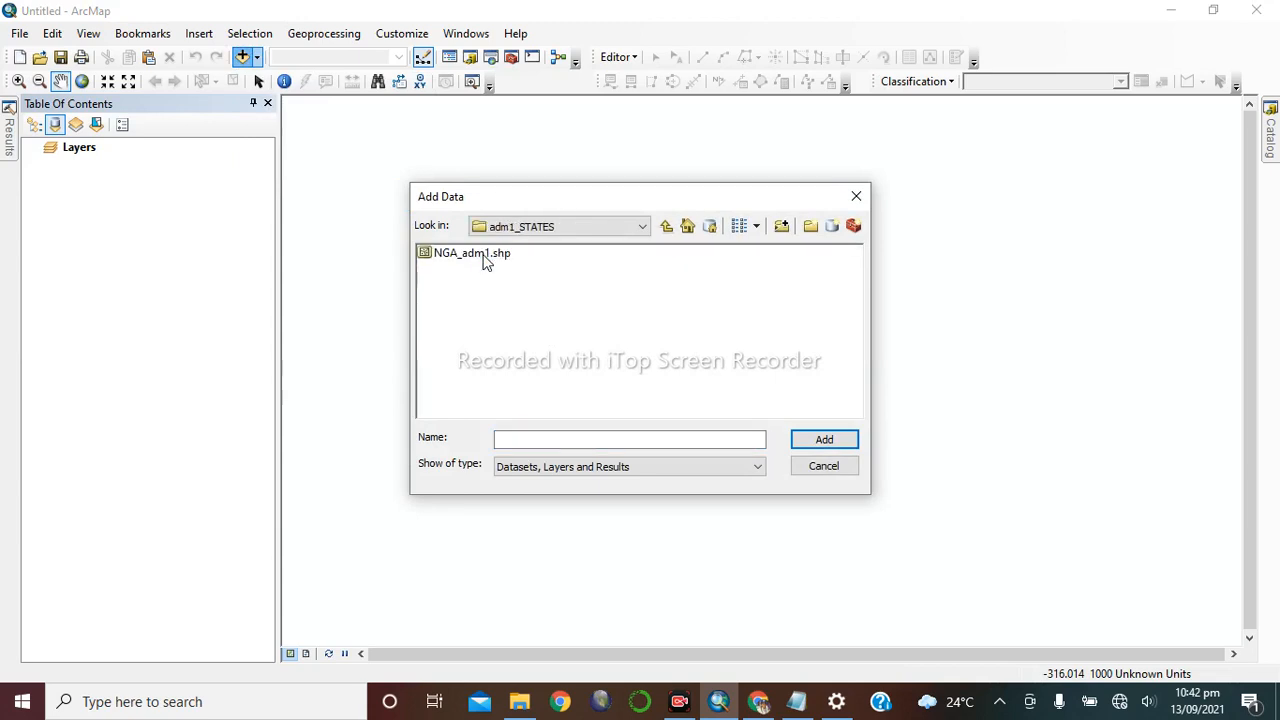
click(485, 256)
click(825, 442)
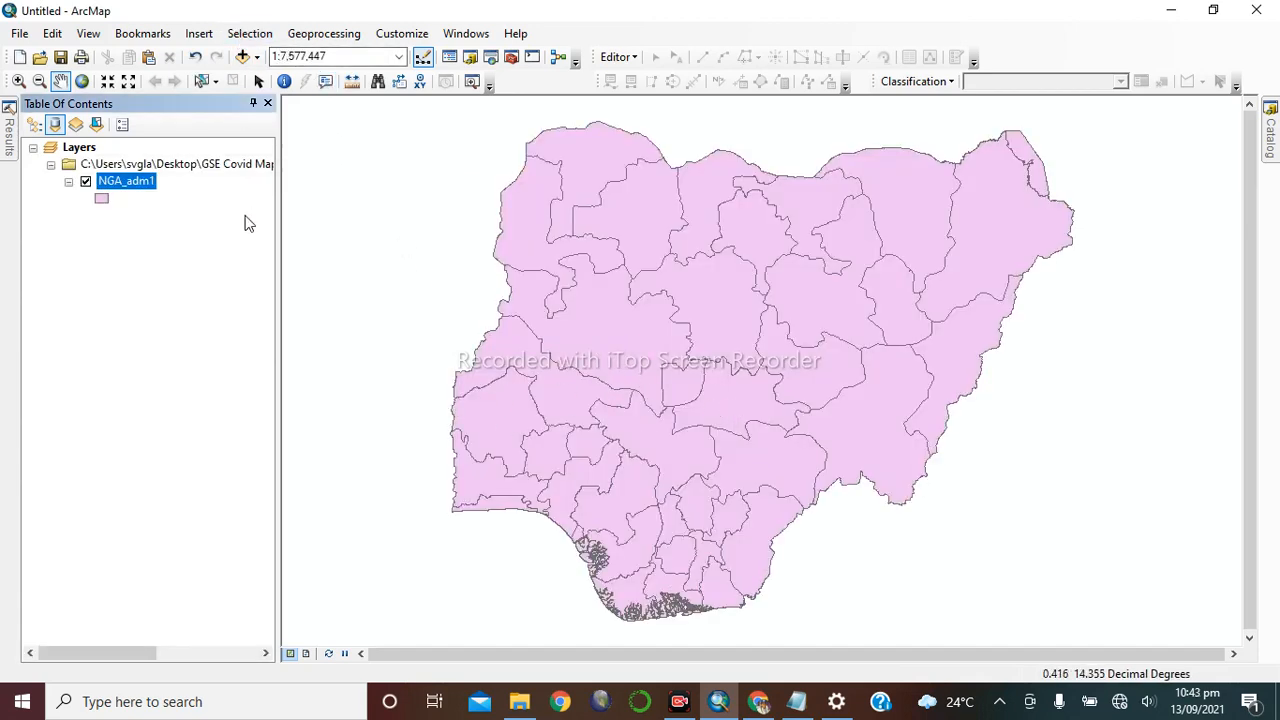
- Try to connect a folder within GSE Covid Map on the Desktop as a source for adding data
click(242, 58)
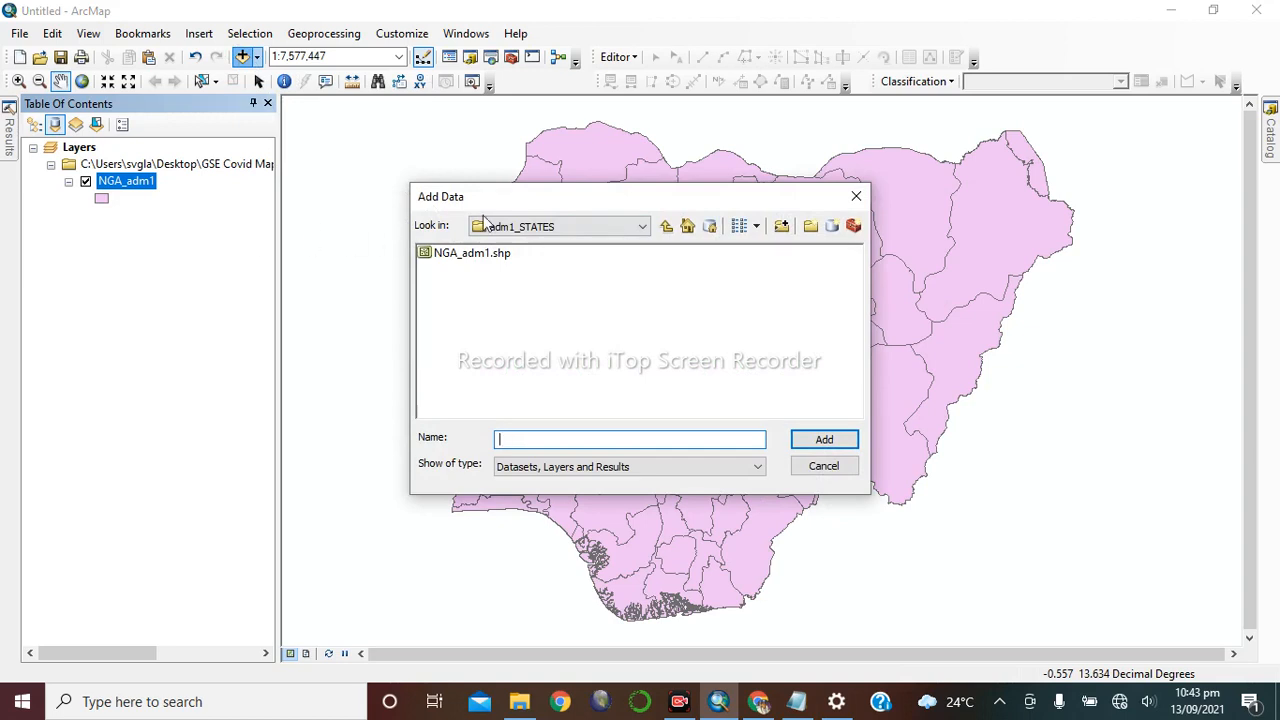
click(781, 229)
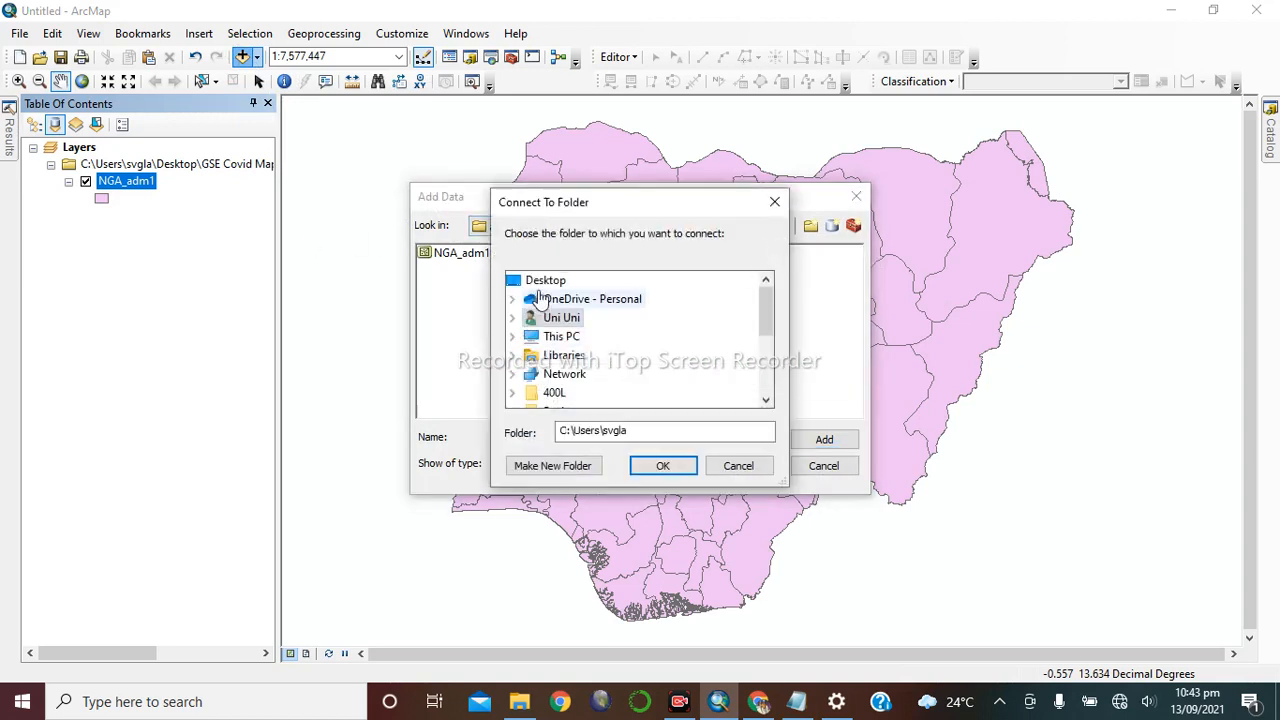
click(556, 283)
scroll(590, 395, down, 1)
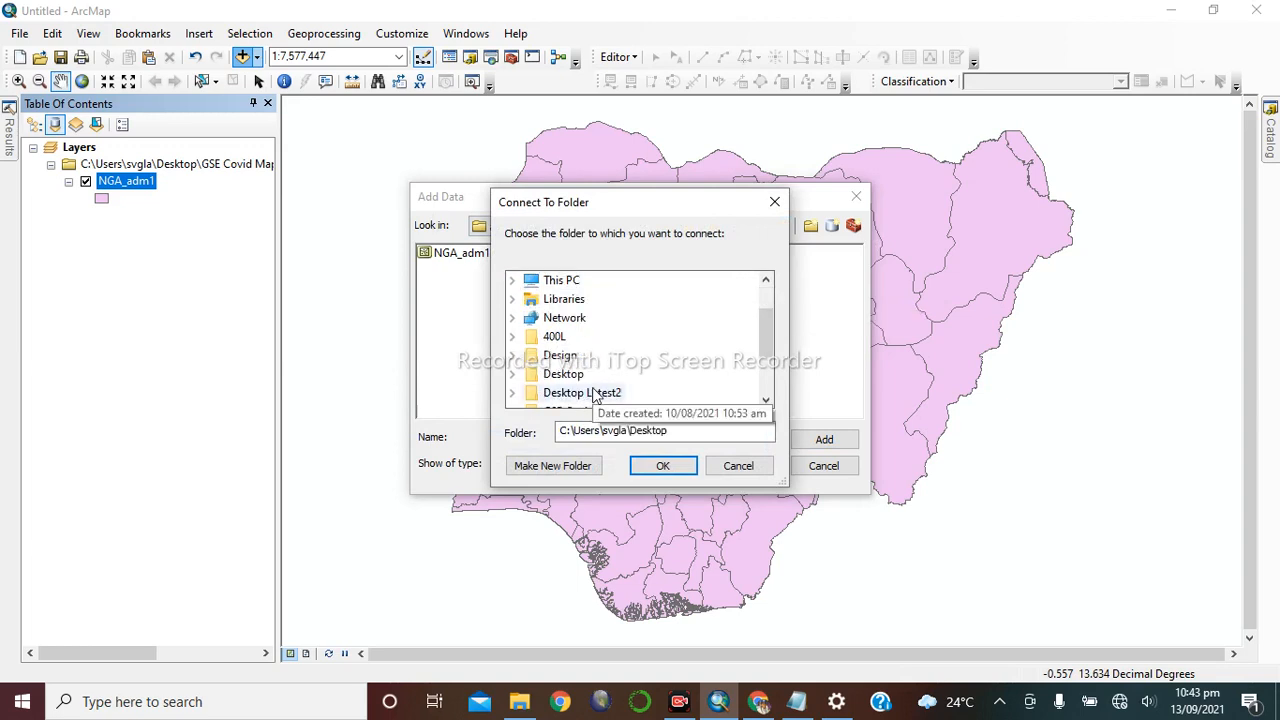
scroll(614, 350, up, 1)
scroll(609, 345, down, 2)
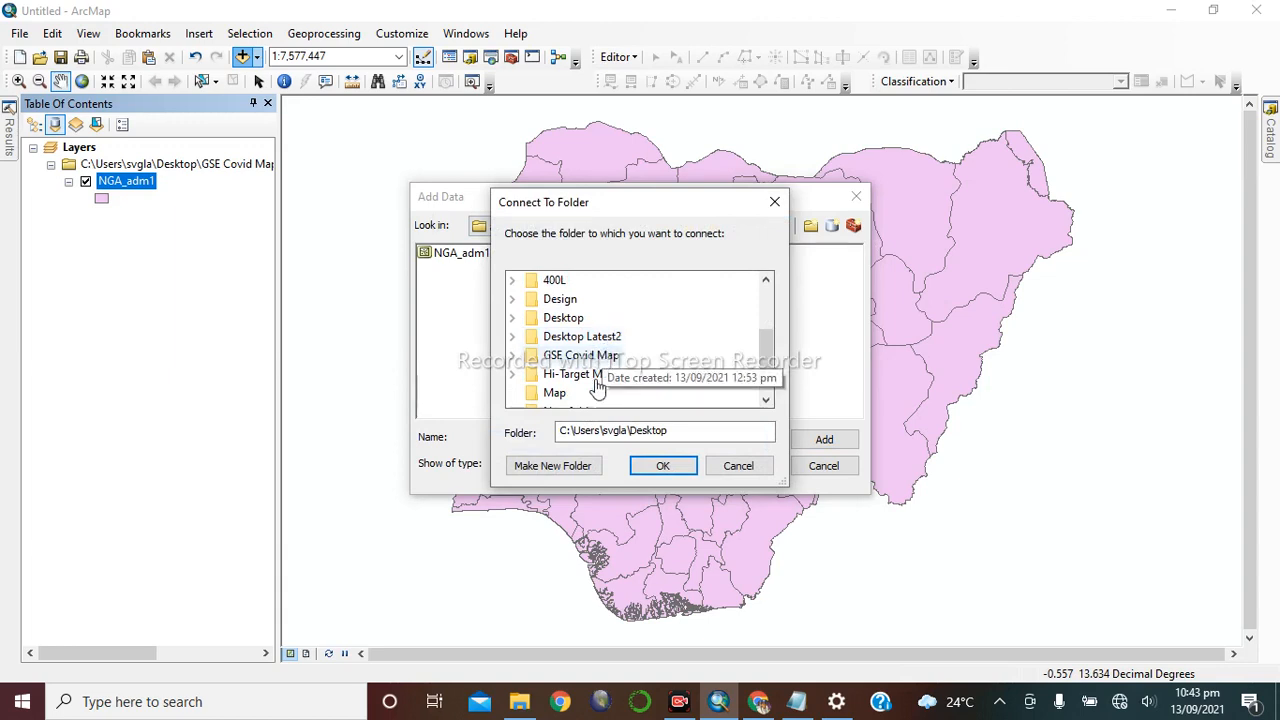
scroll(597, 385, down, 1)
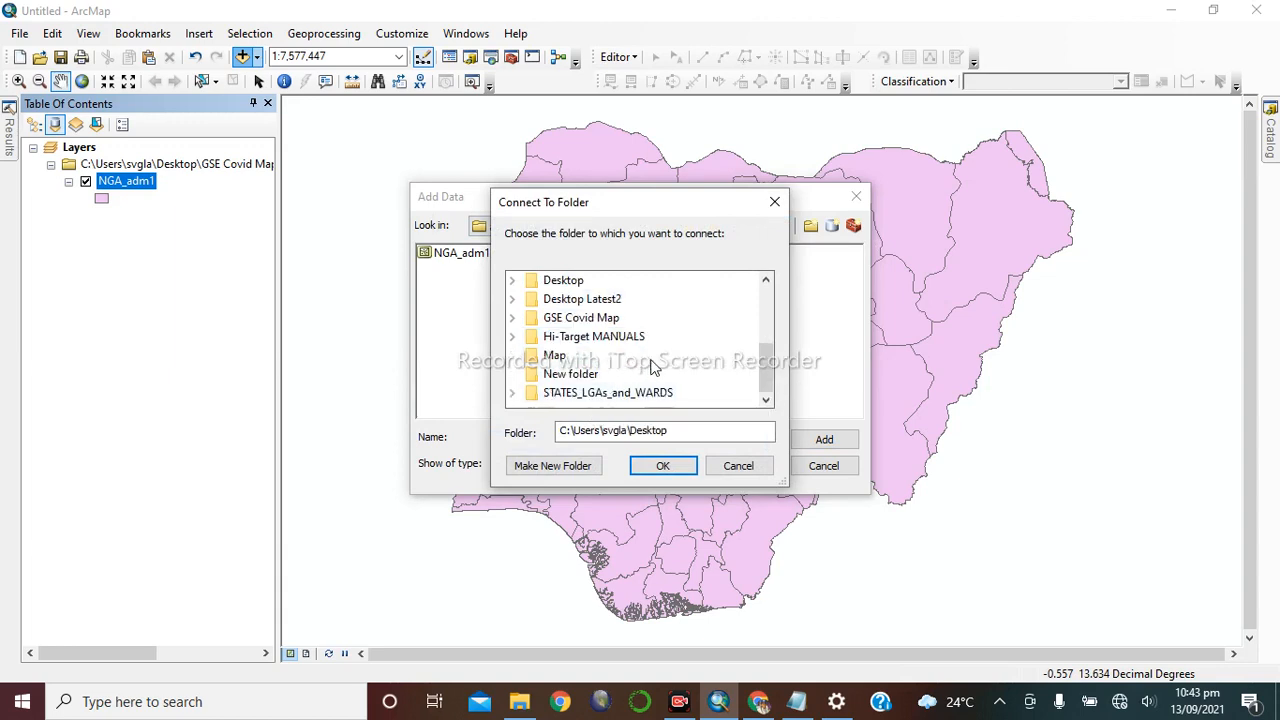
click(578, 318)
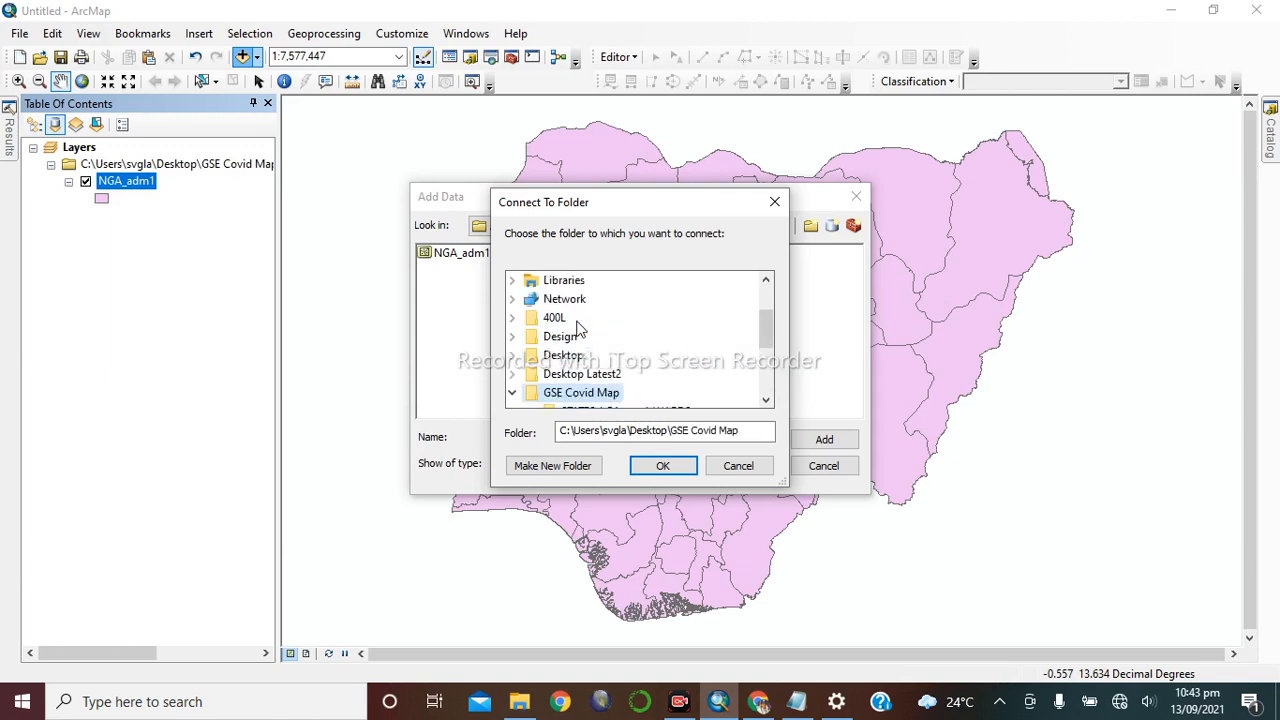
scroll(610, 370, down, 1)
click(634, 374)
click(662, 466)
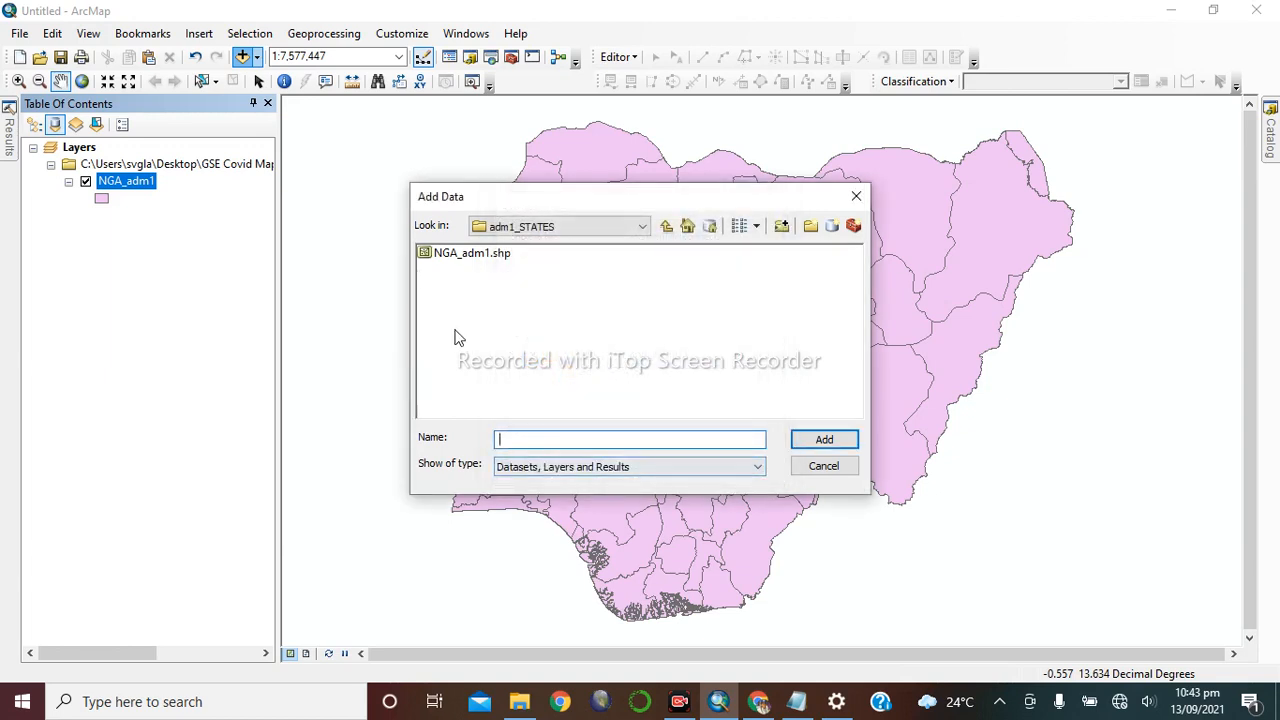
- Connect to the GSE Covid Map folder on the Desktop and add Covid Vaccine.csv from it to the map
click(617, 226)
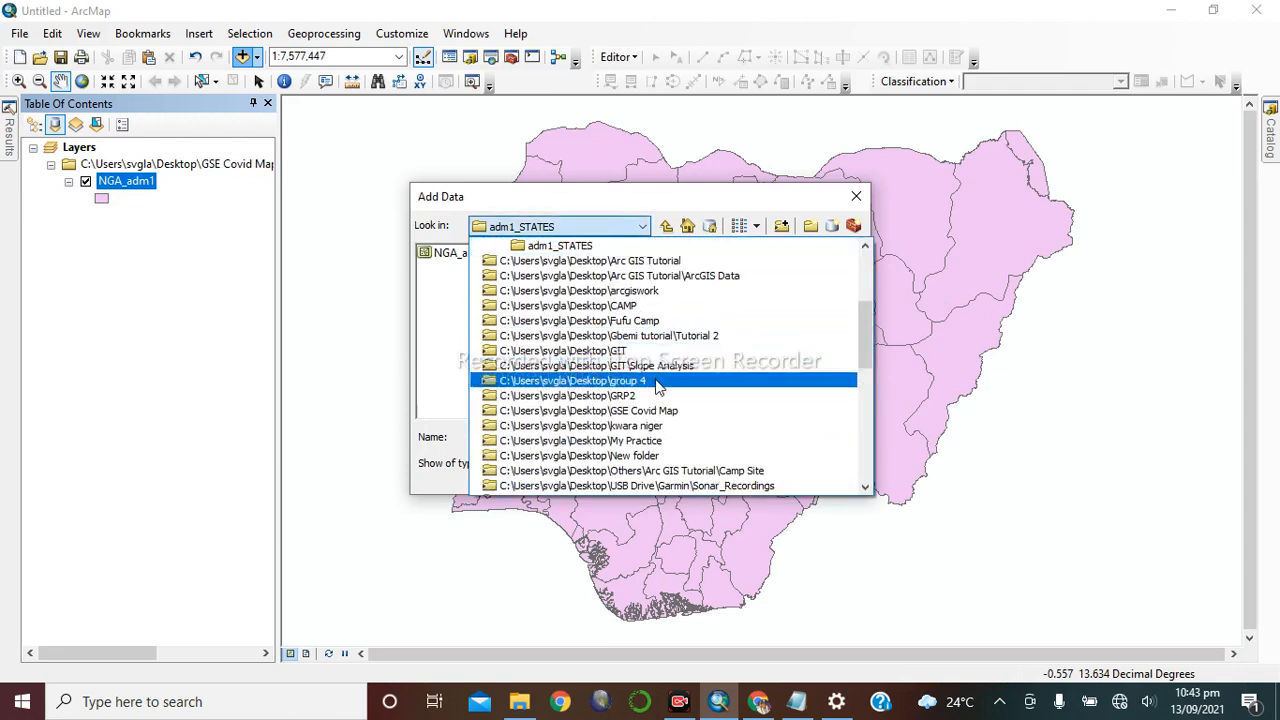
click(780, 228)
click(781, 227)
scroll(572, 380, down, 2)
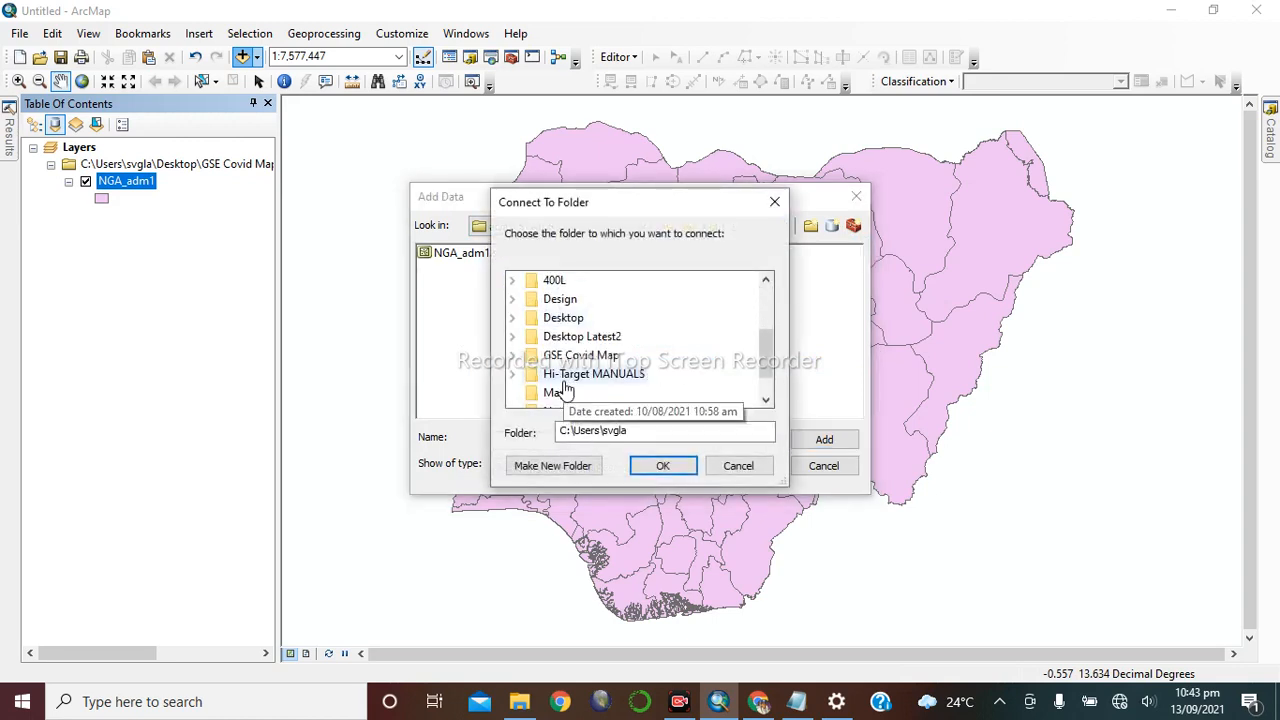
click(578, 356)
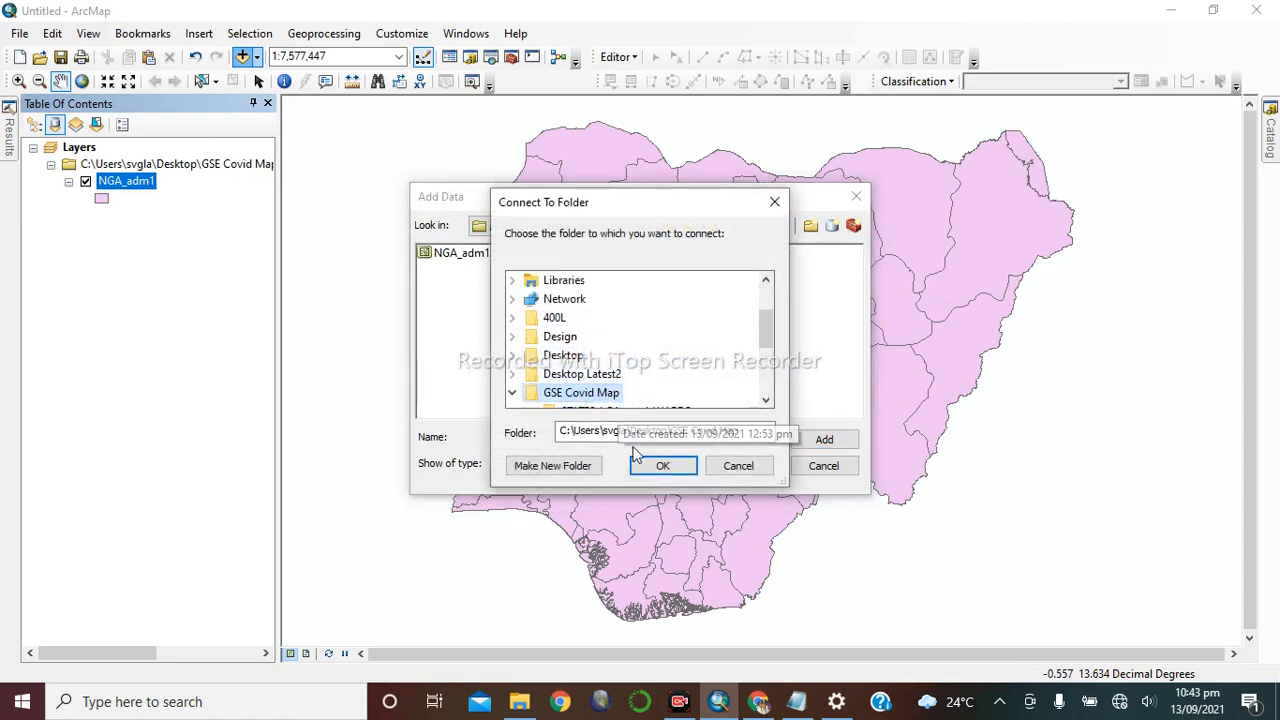
click(642, 467)
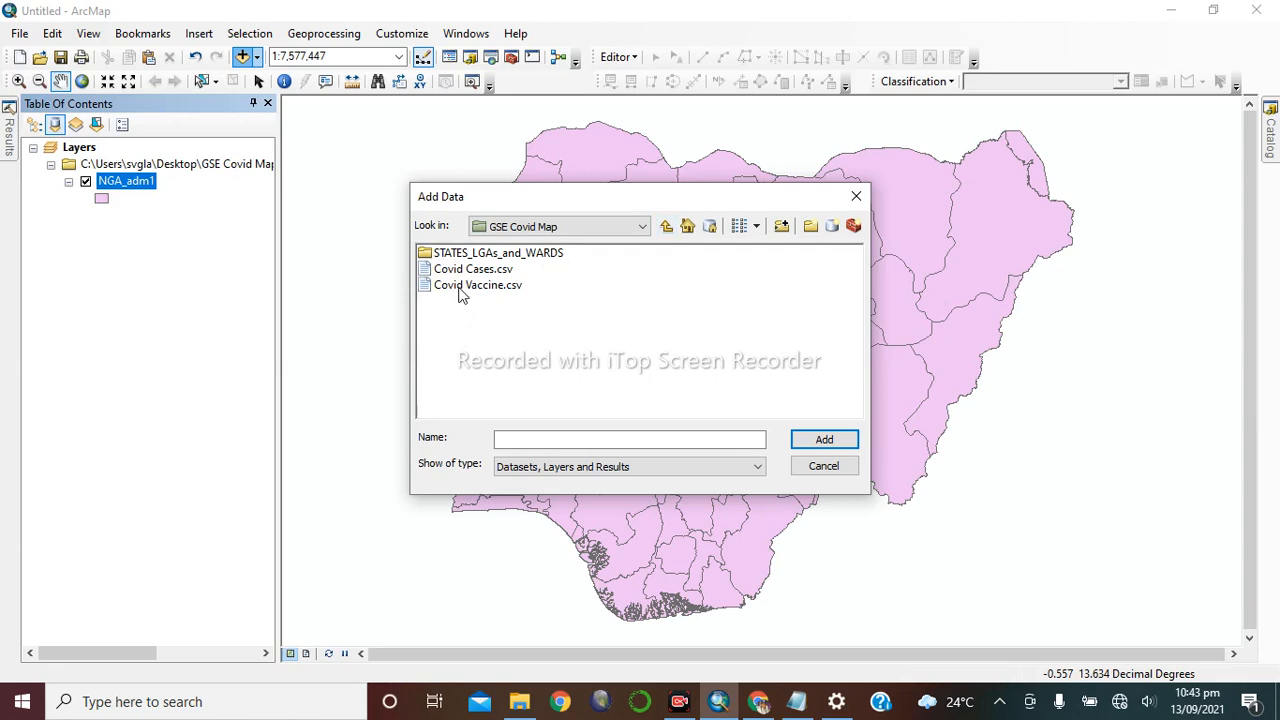
click(461, 290)
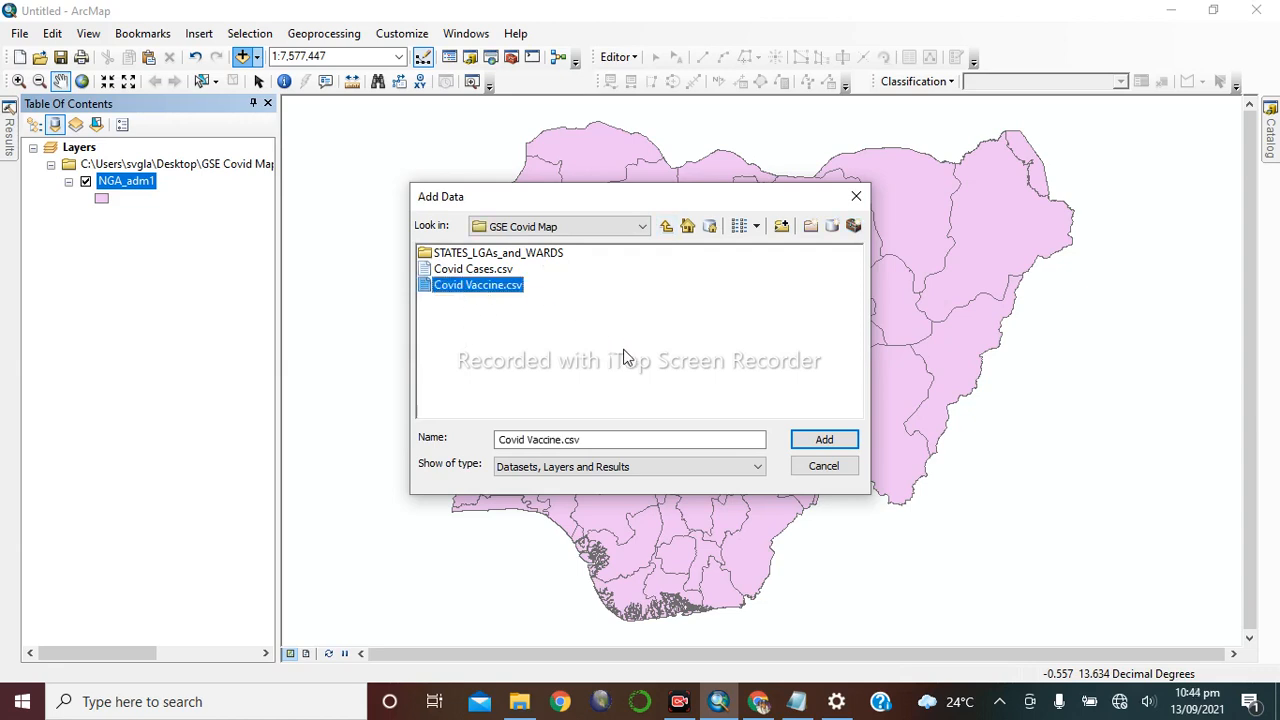
click(824, 441)
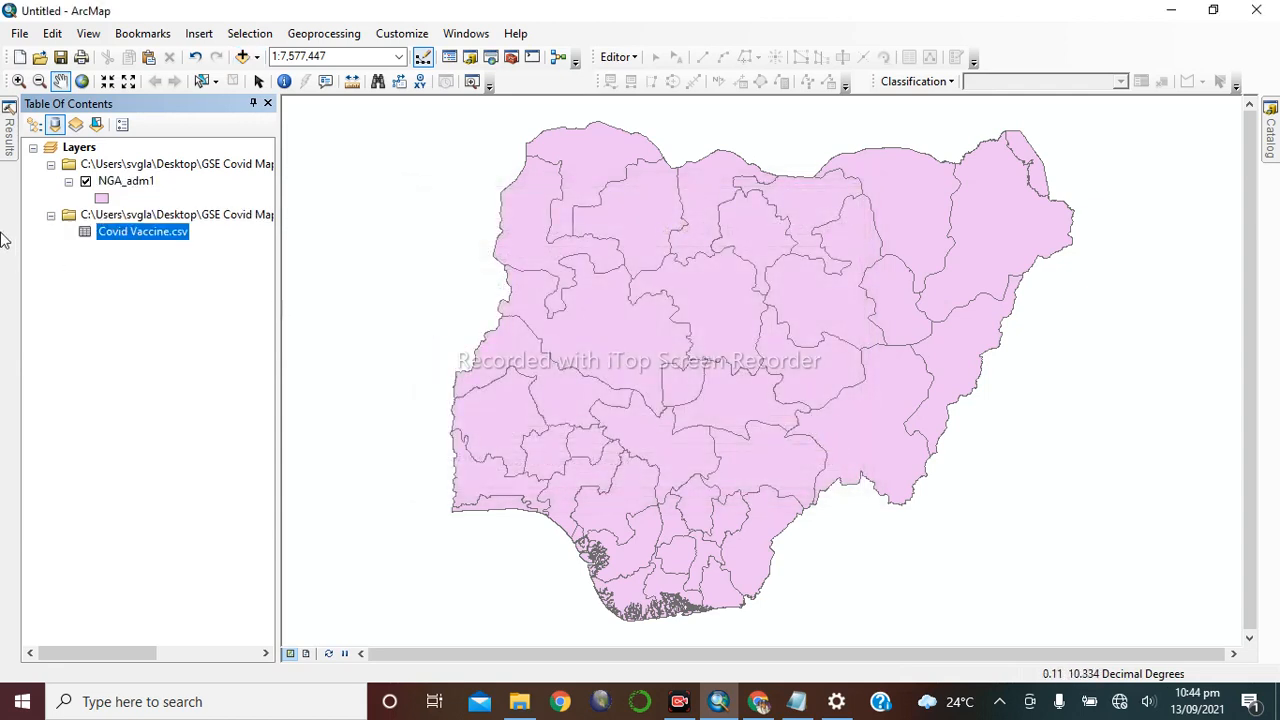
- Review the state vaccination records in the Covid Vaccine.csv table, then close it
right_click(145, 229)
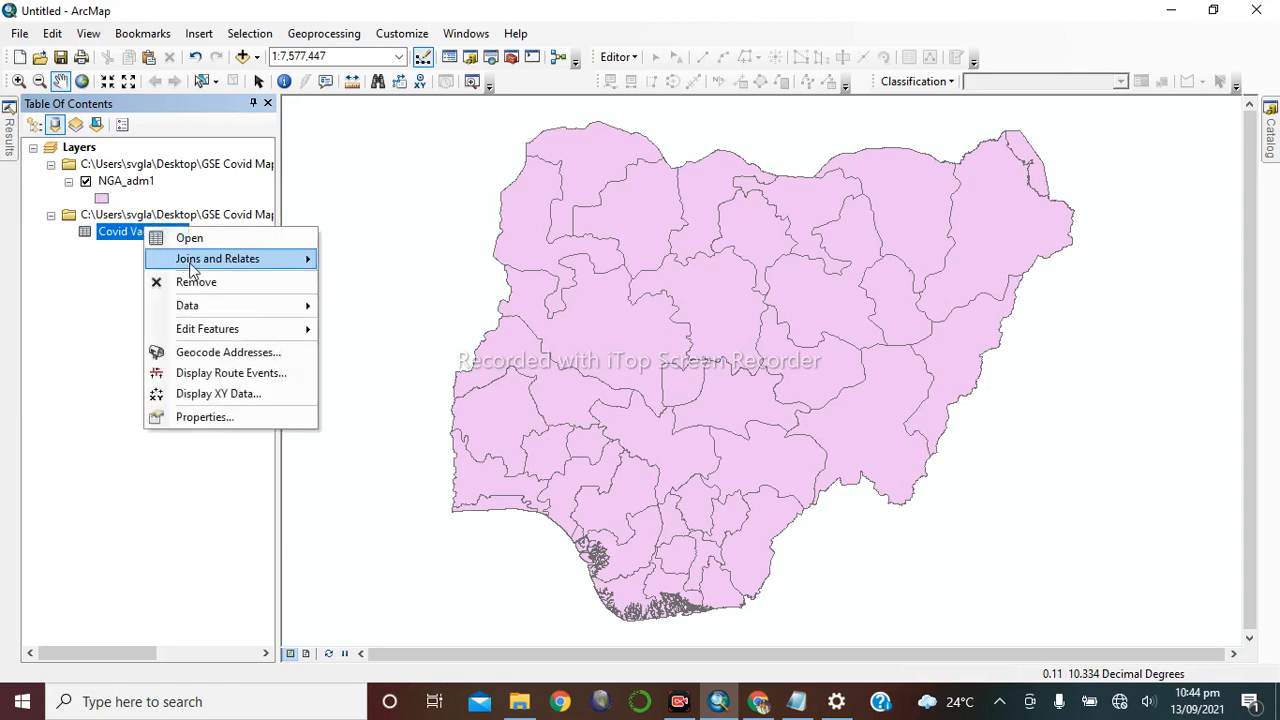
click(206, 241)
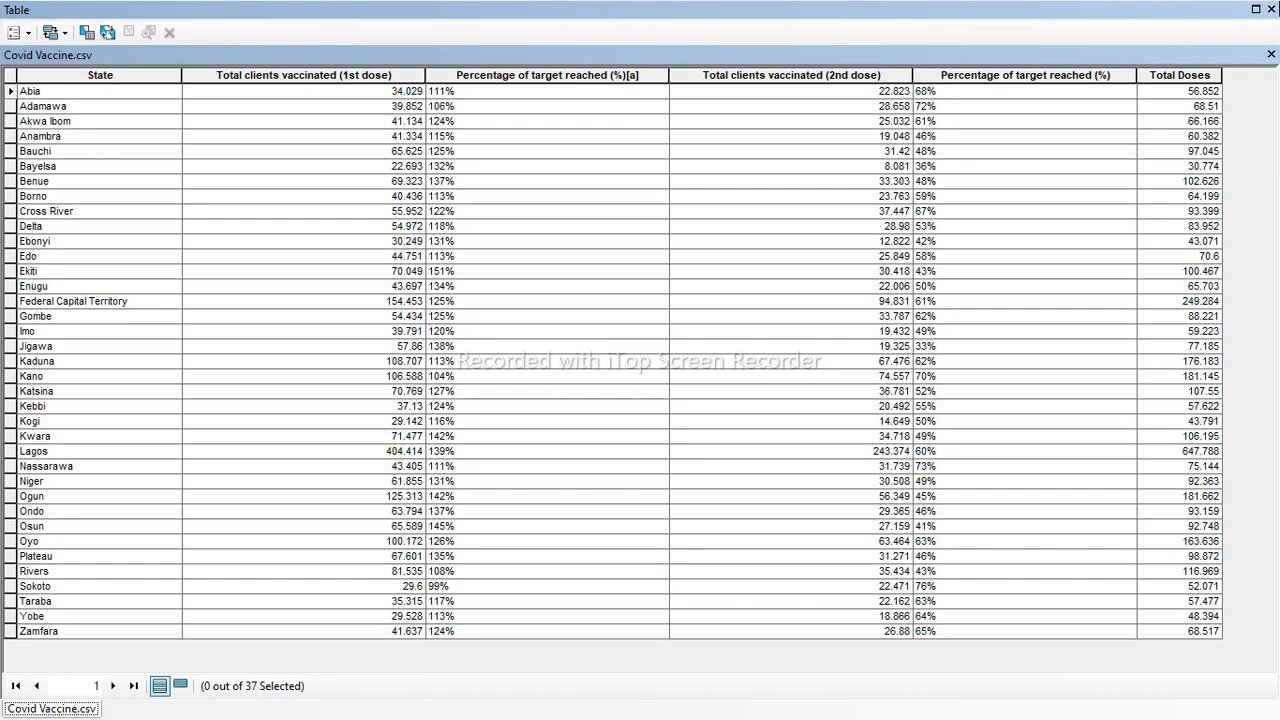
click(1272, 8)
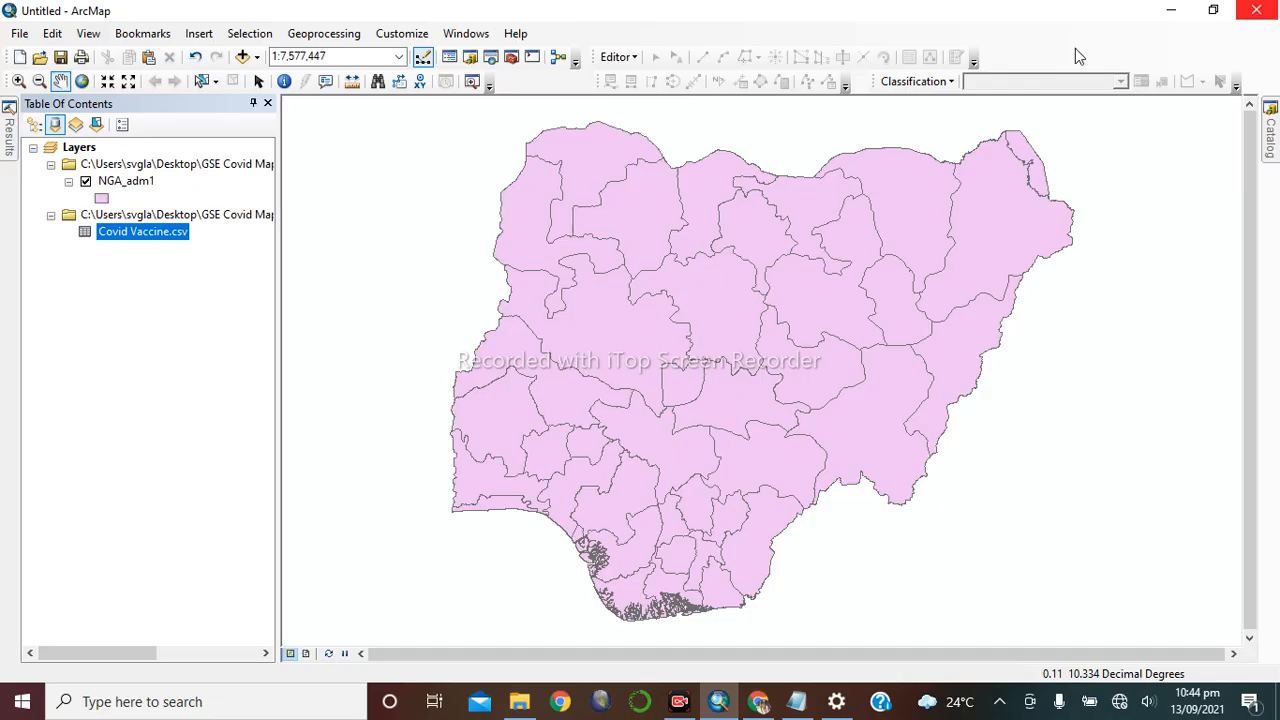
- Open the attribute table of the NGA_adm1 layer and maximize it
right_click(108, 183)
click(172, 240)
click(1153, 51)
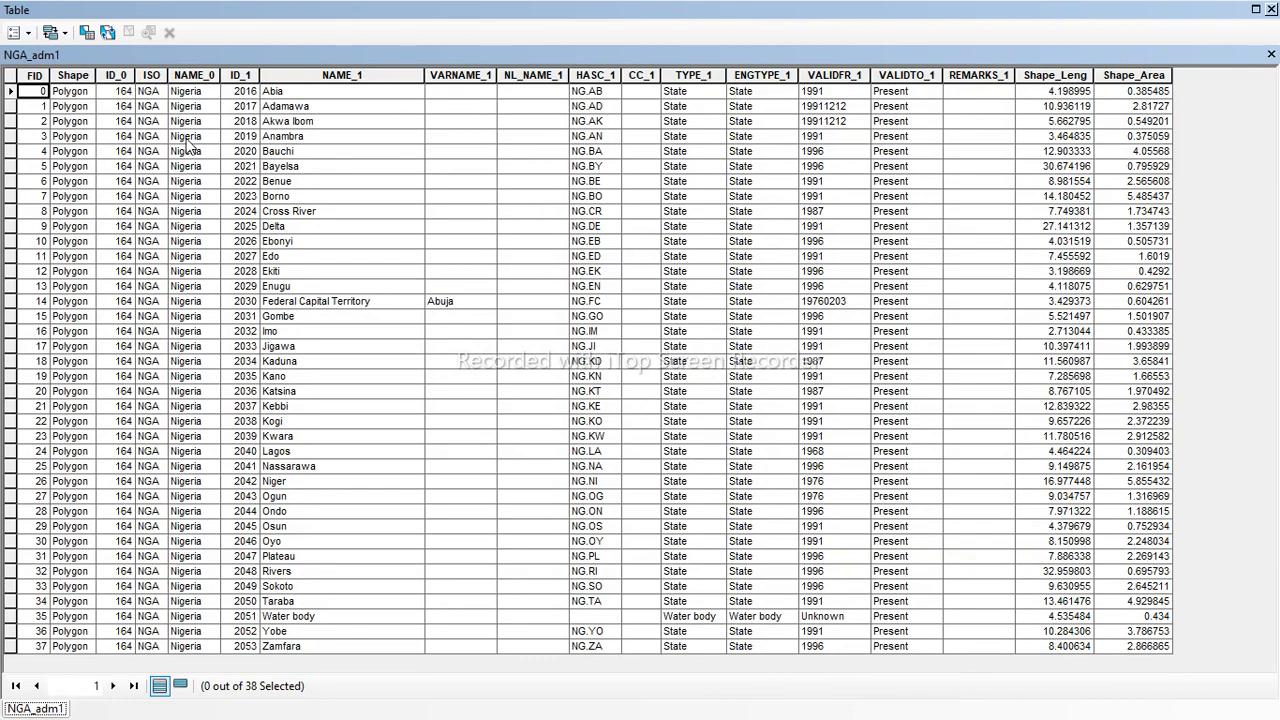
- Set the alias of the NAME_1 field in the NGA_adm1 table to State and close the table
right_click(337, 75)
click(316, 72)
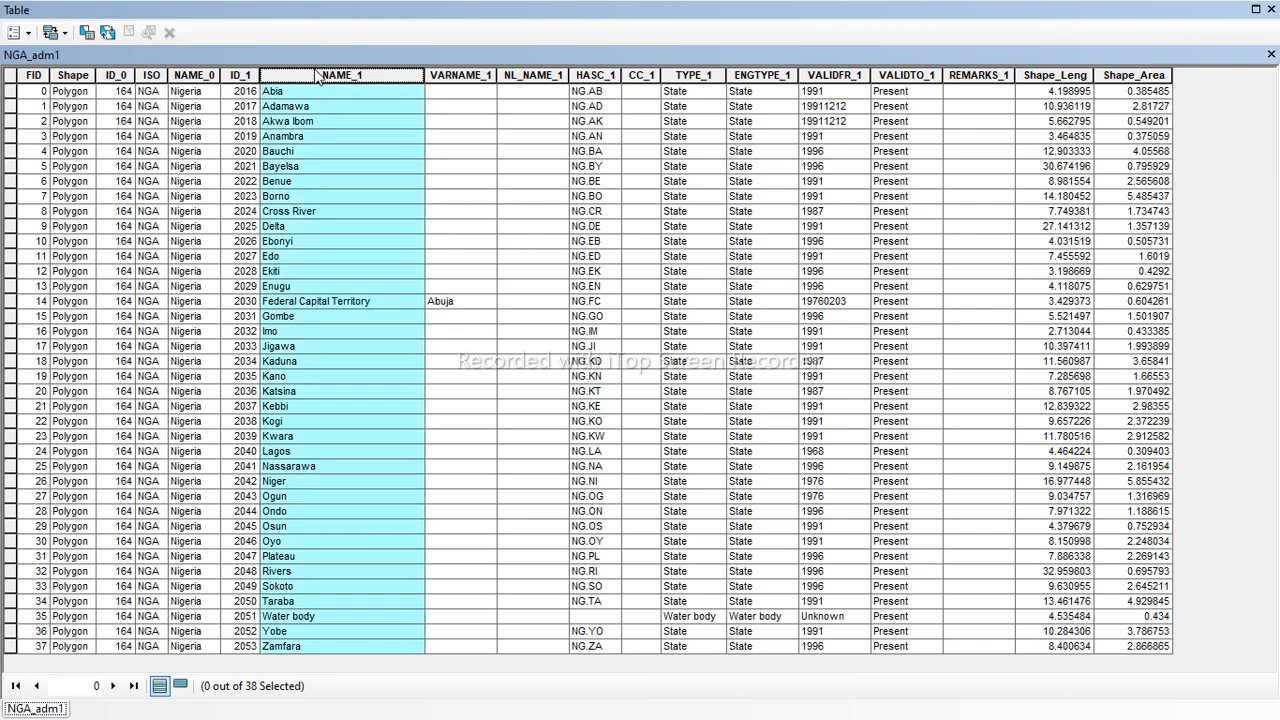
right_click(316, 75)
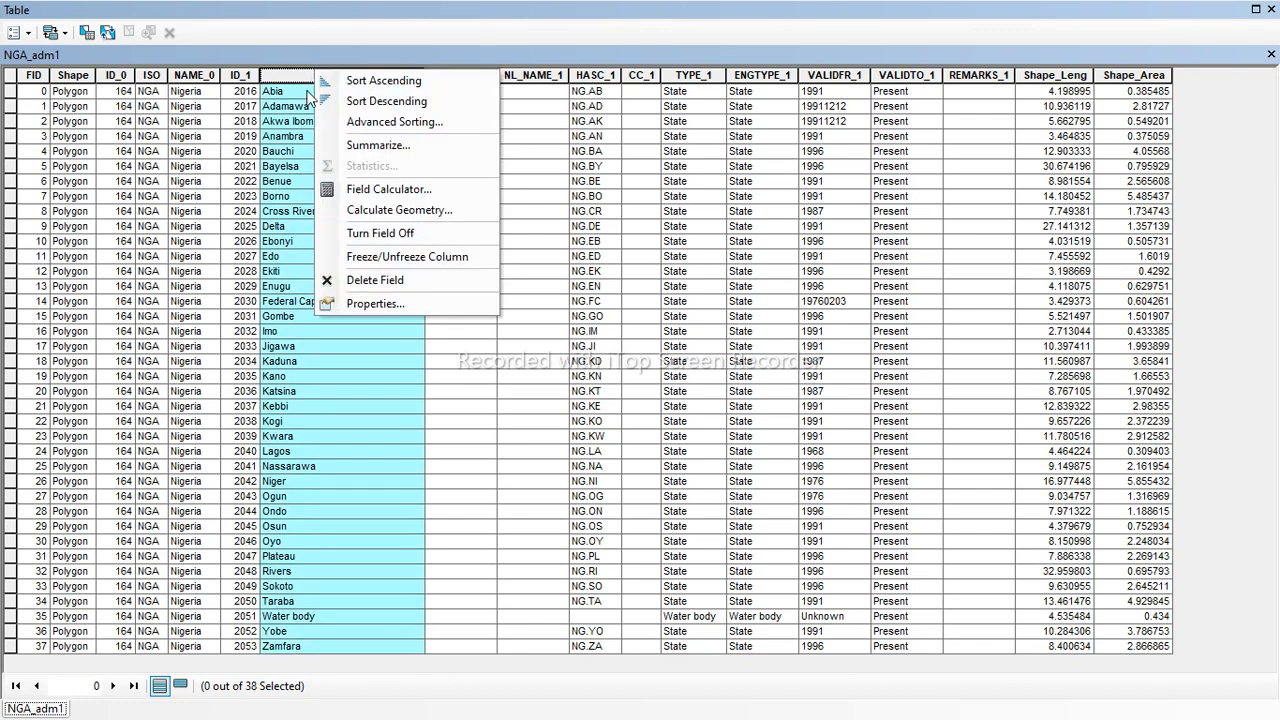
click(377, 300)
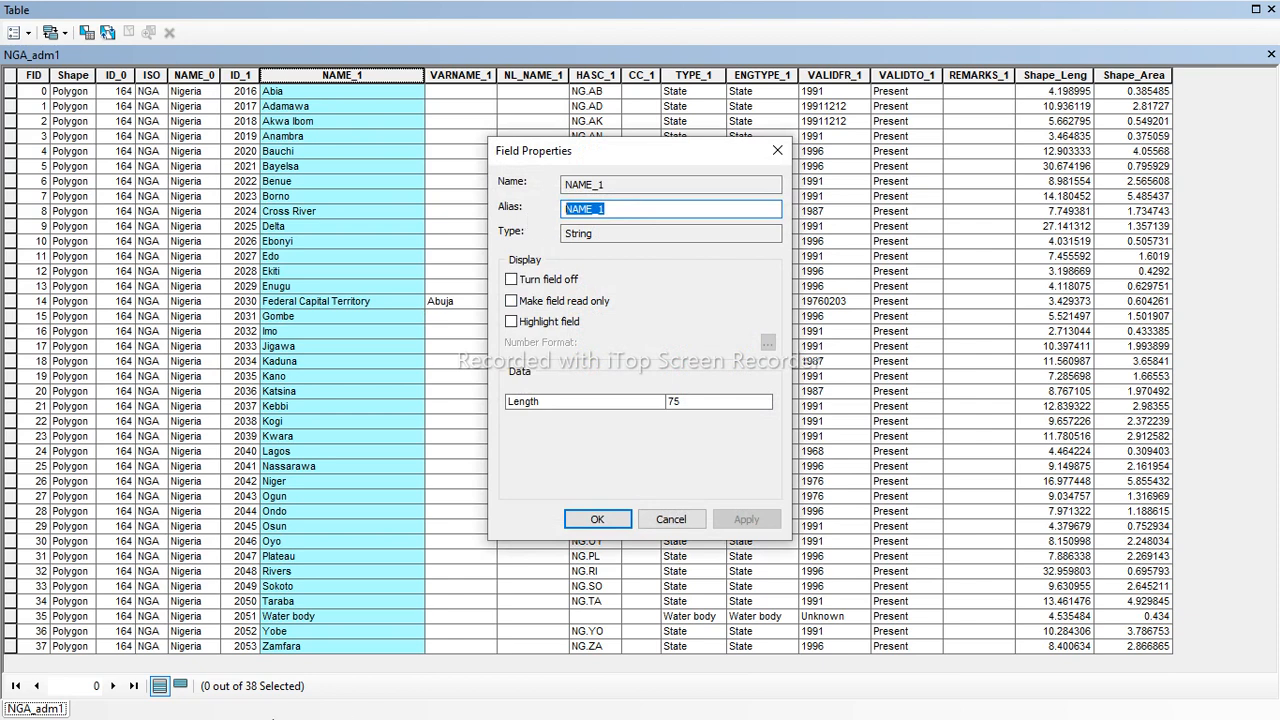
text(St)
key(BackSpace)
text(tate)
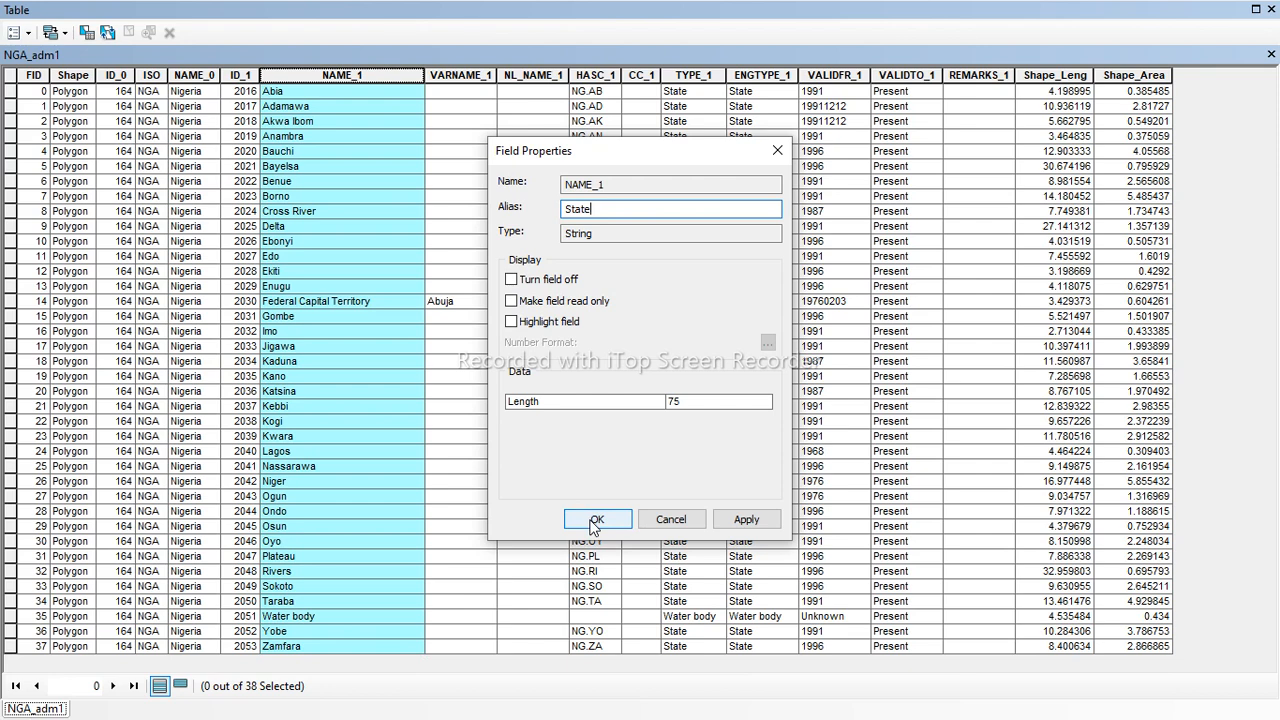
click(744, 521)
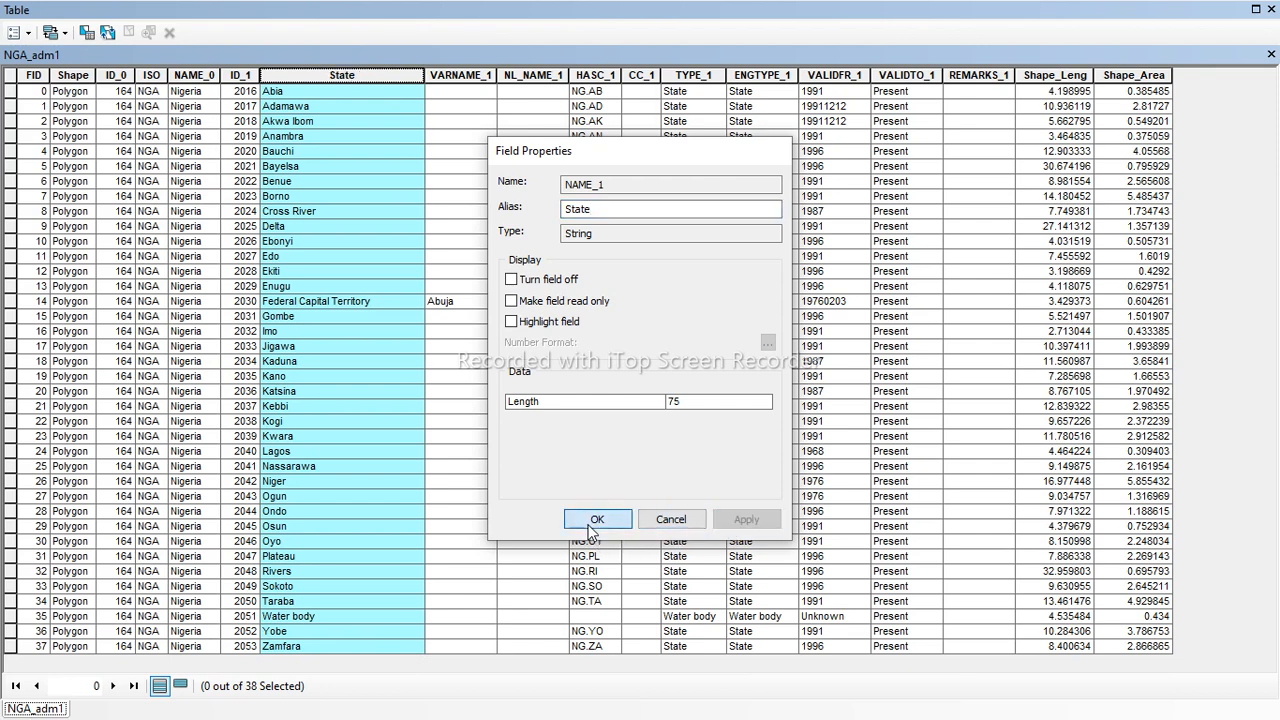
click(589, 522)
click(1271, 9)
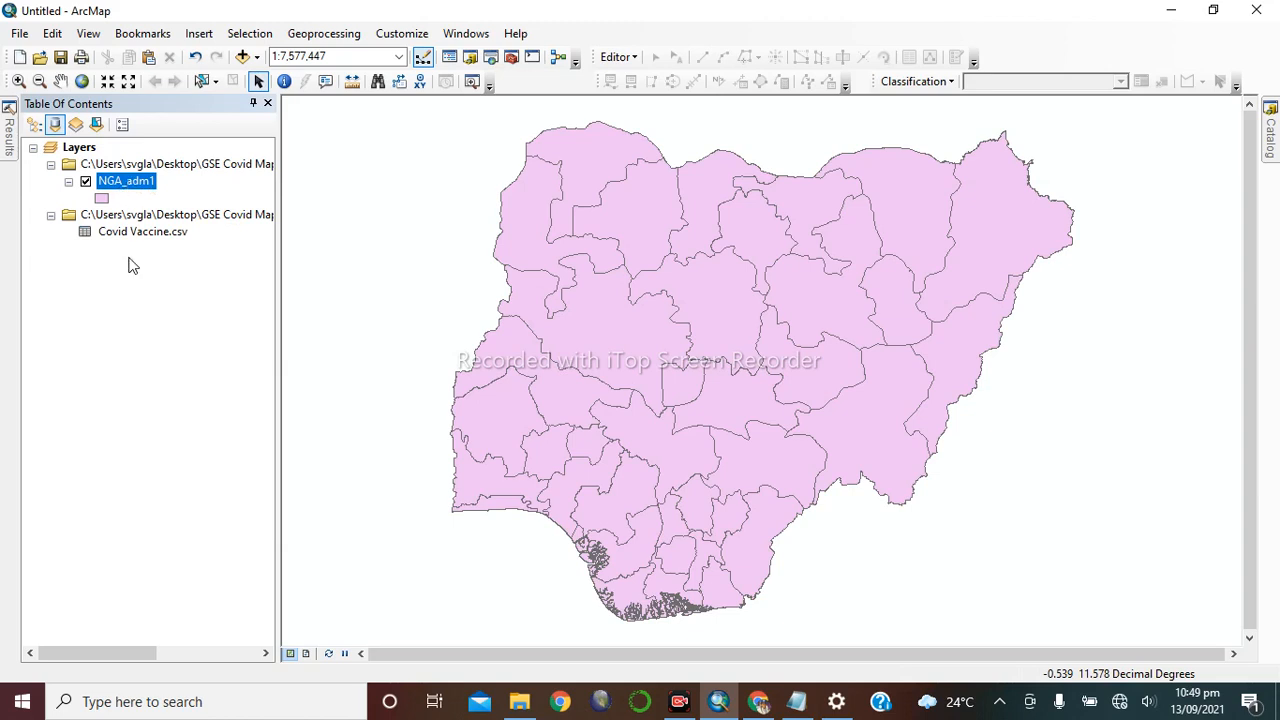
- Join the Covid Vaccine.csv table to the NGA_adm1 layer on the State field, keeping all records and validating the join
right_click(128, 181)
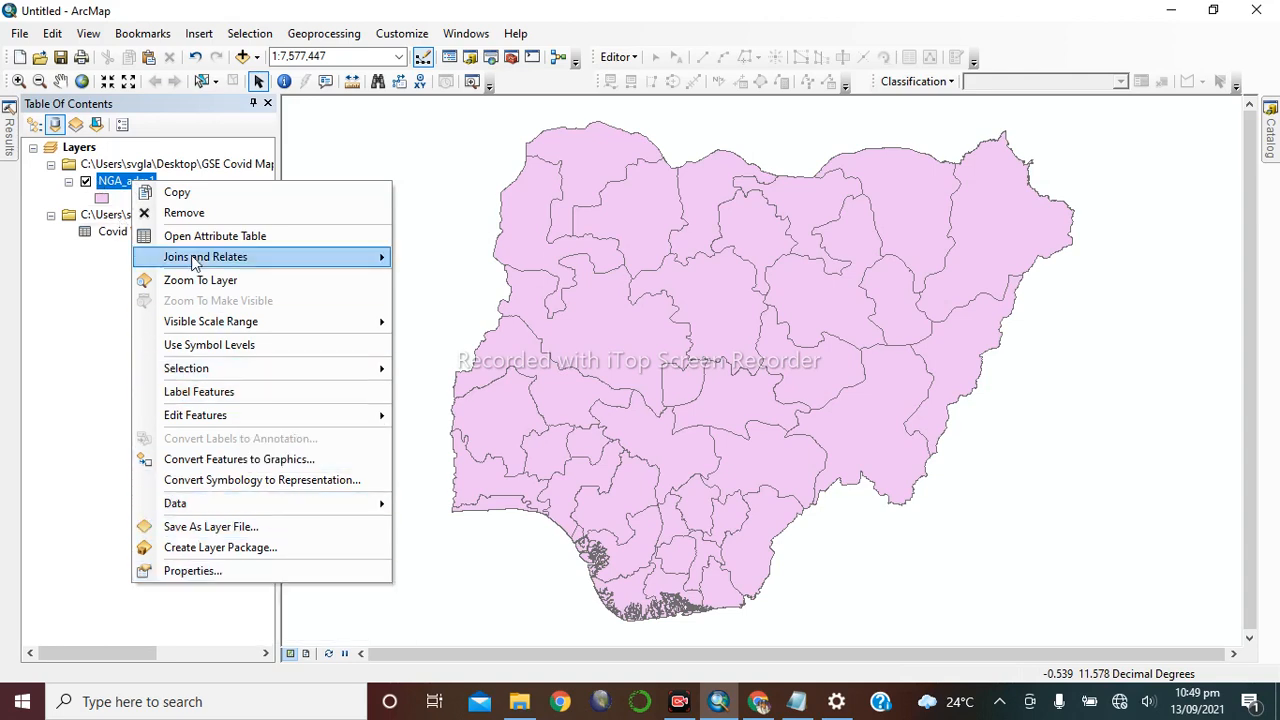
mouse_move(195, 262)
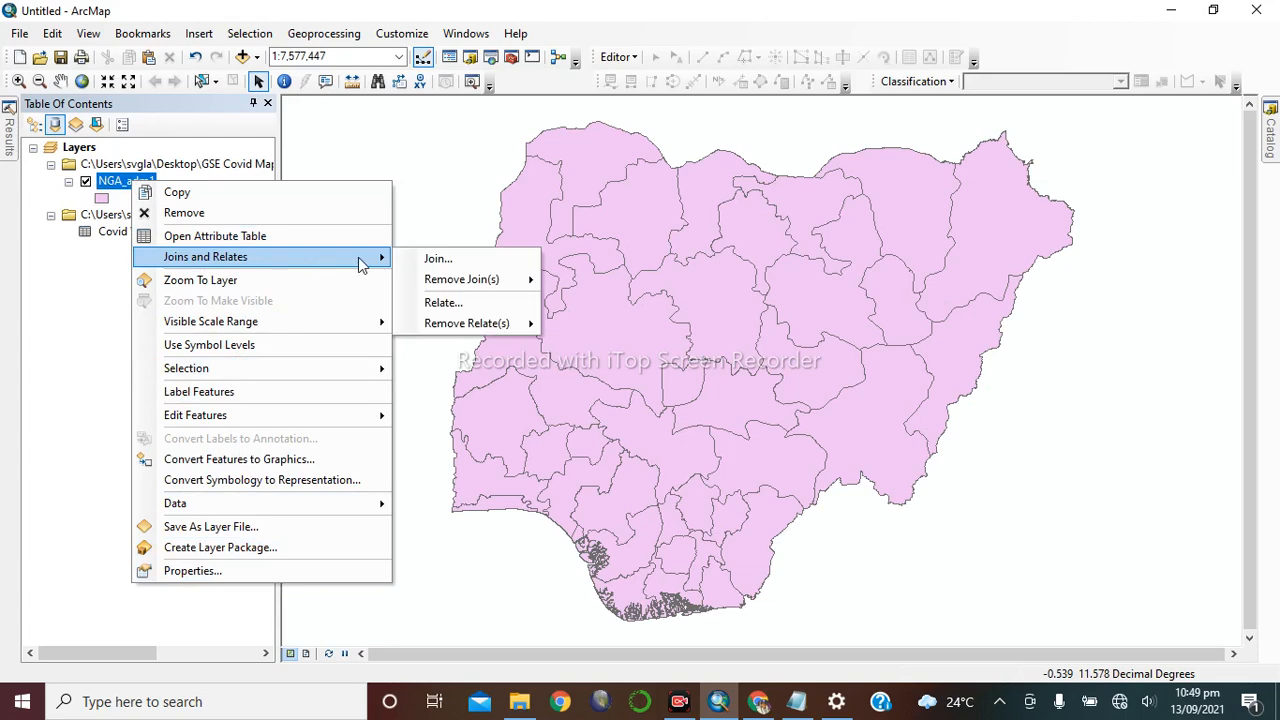
click(436, 262)
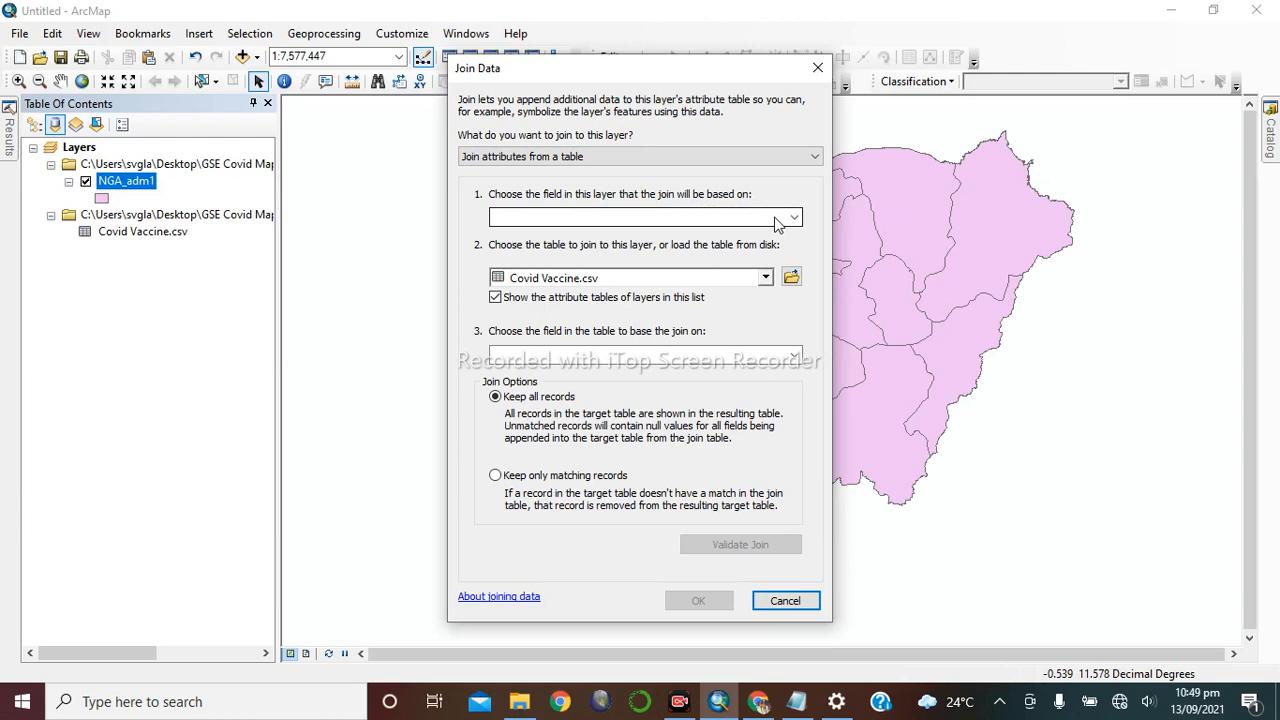
click(778, 222)
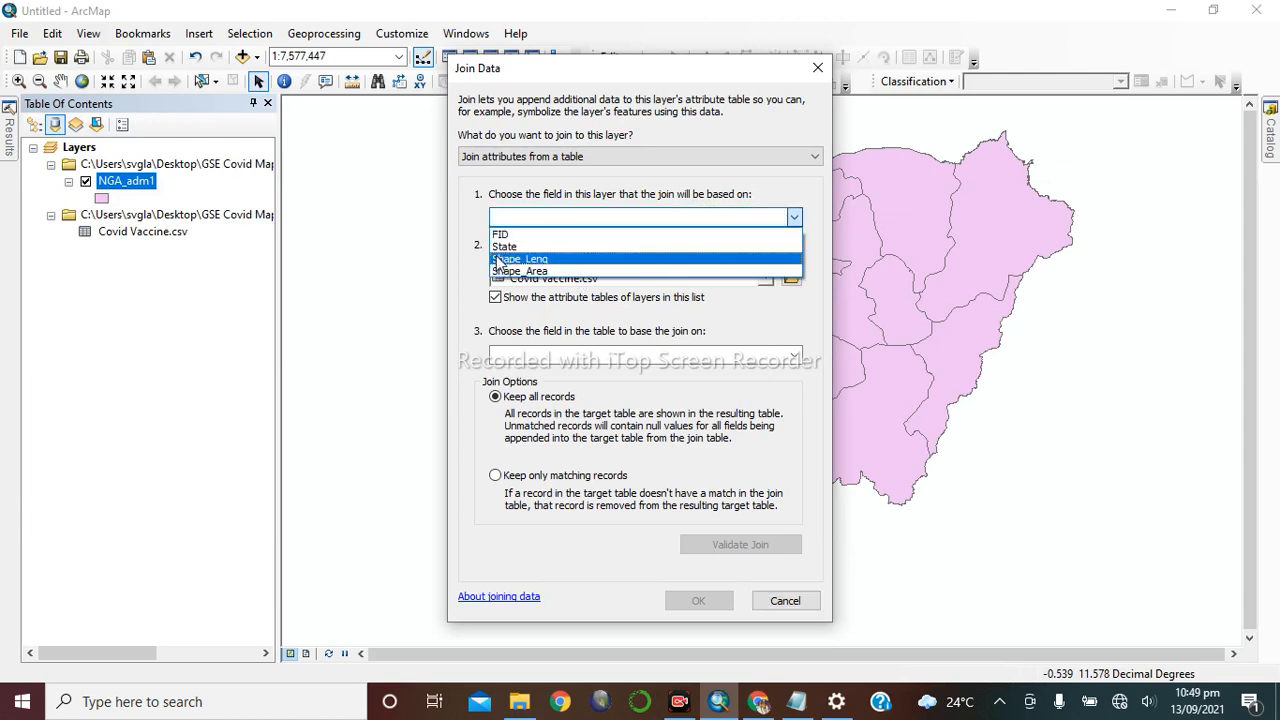
click(502, 250)
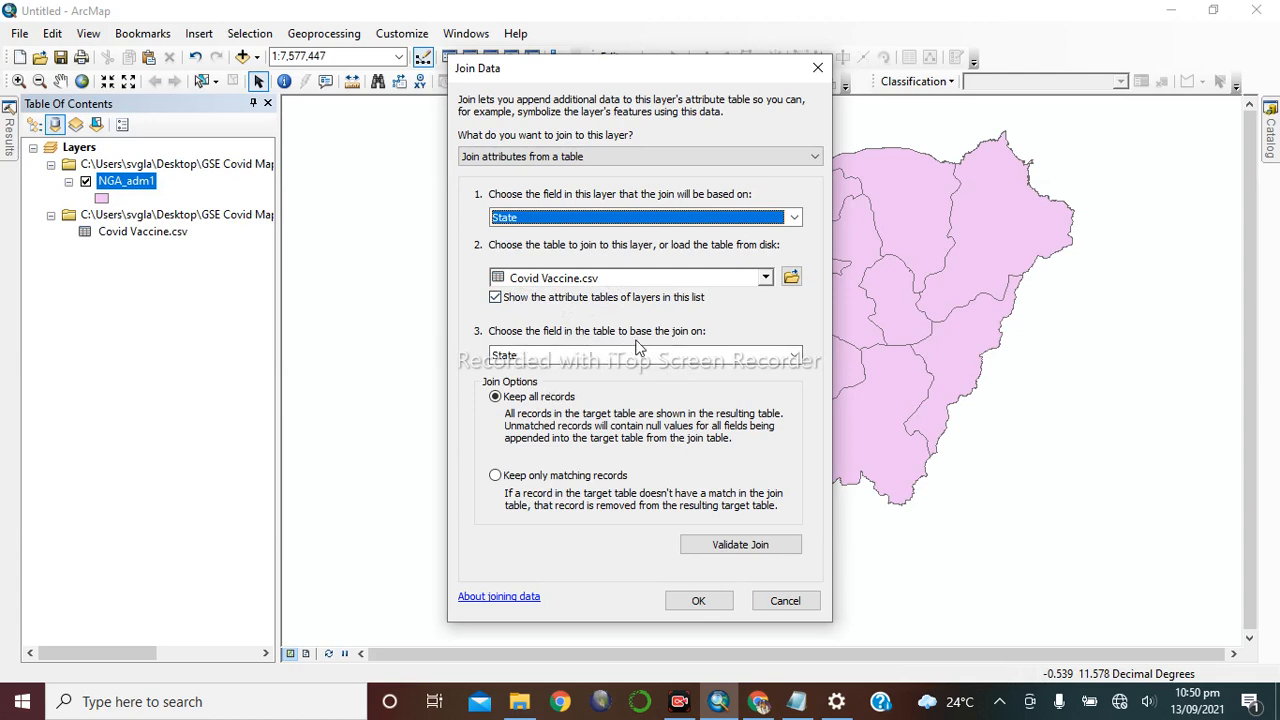
click(716, 544)
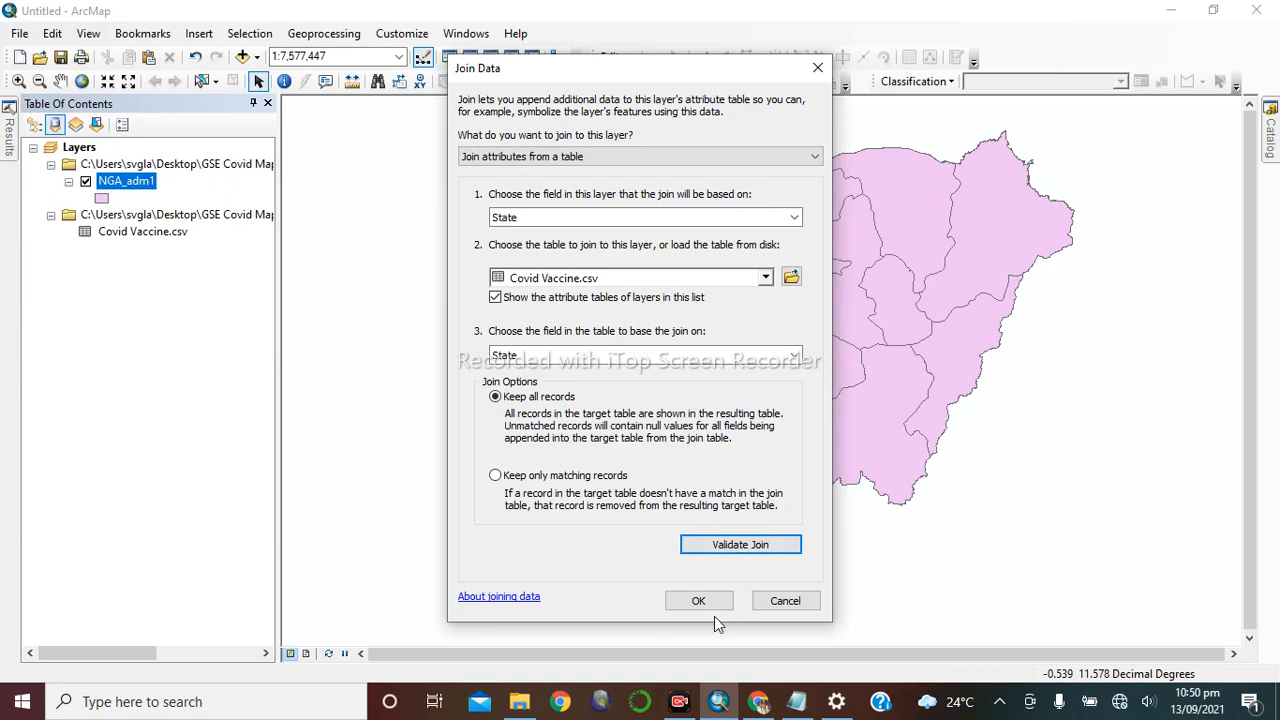
click(682, 601)
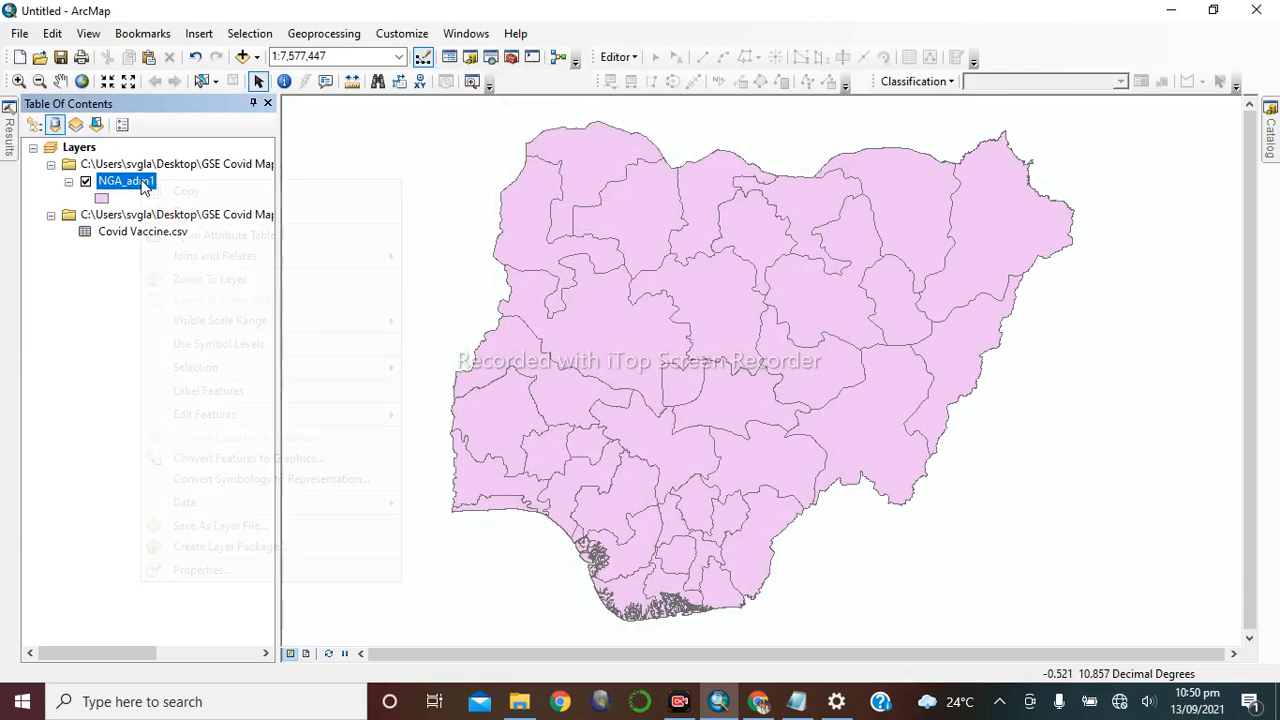
right_click(143, 188)
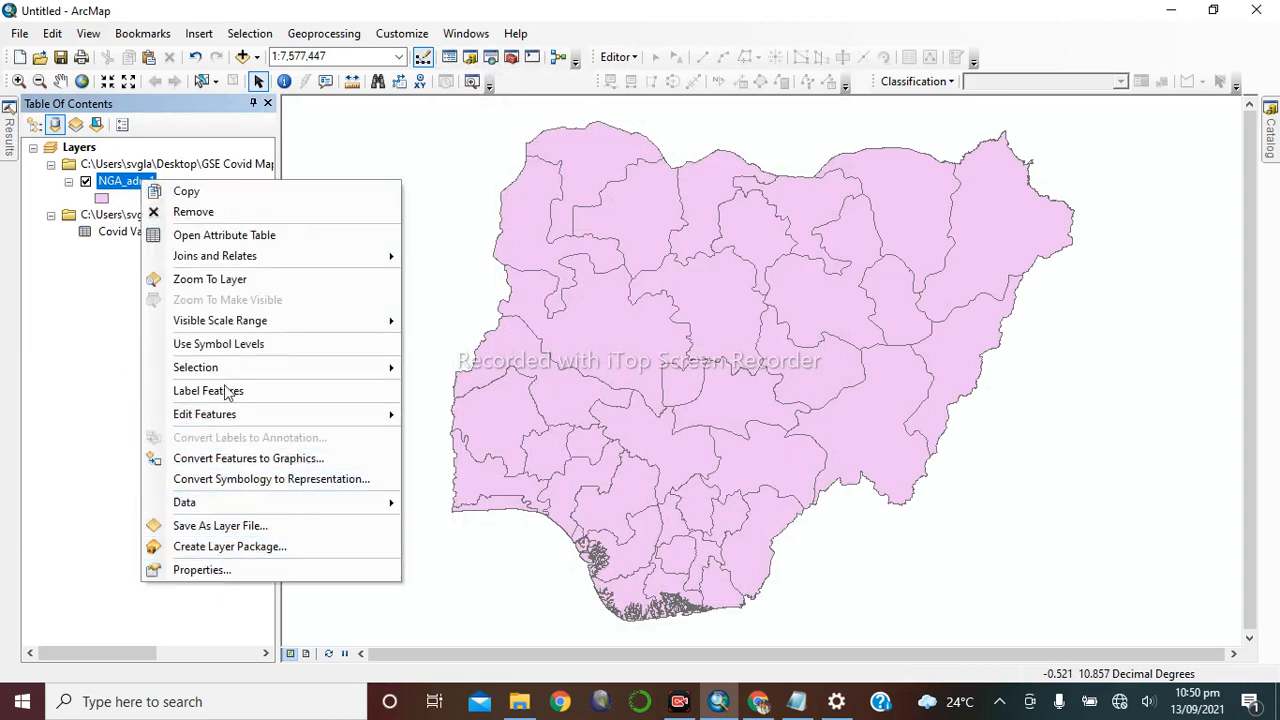
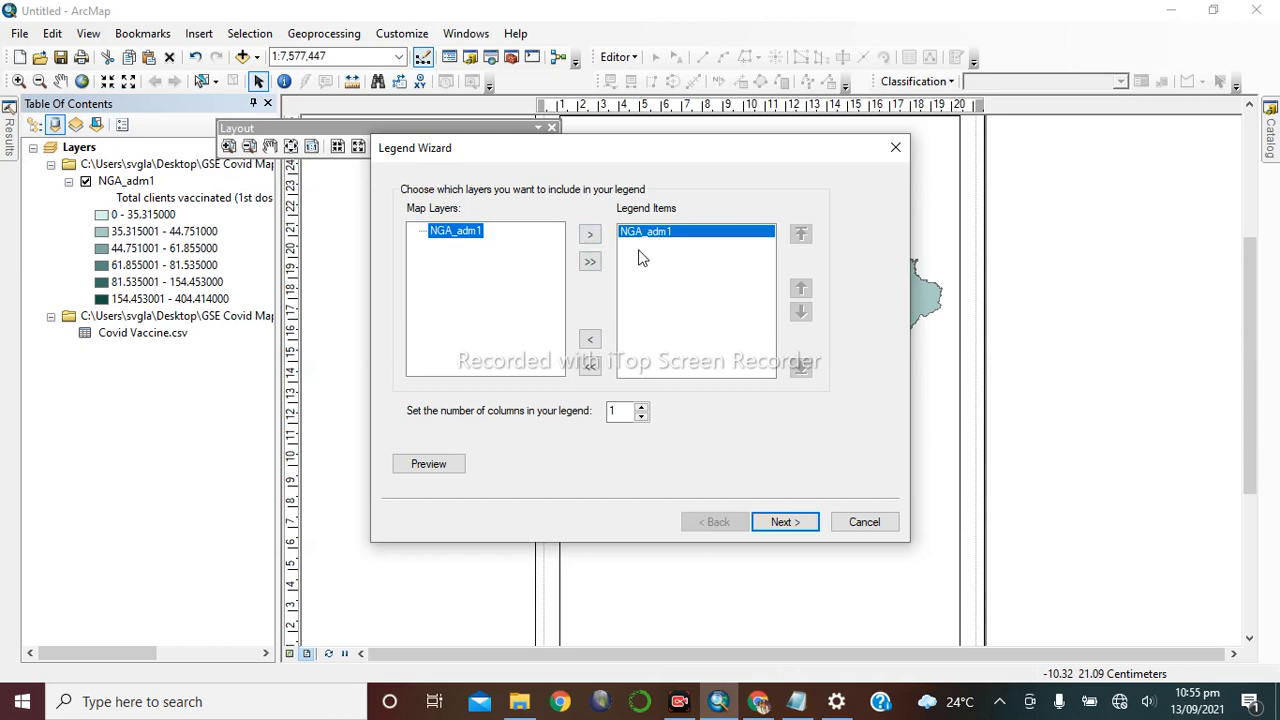
- Create a one-column map legend containing the NGA_adm1 layer, accepting the default title, frame, patch and spacing settings
click(684, 244)
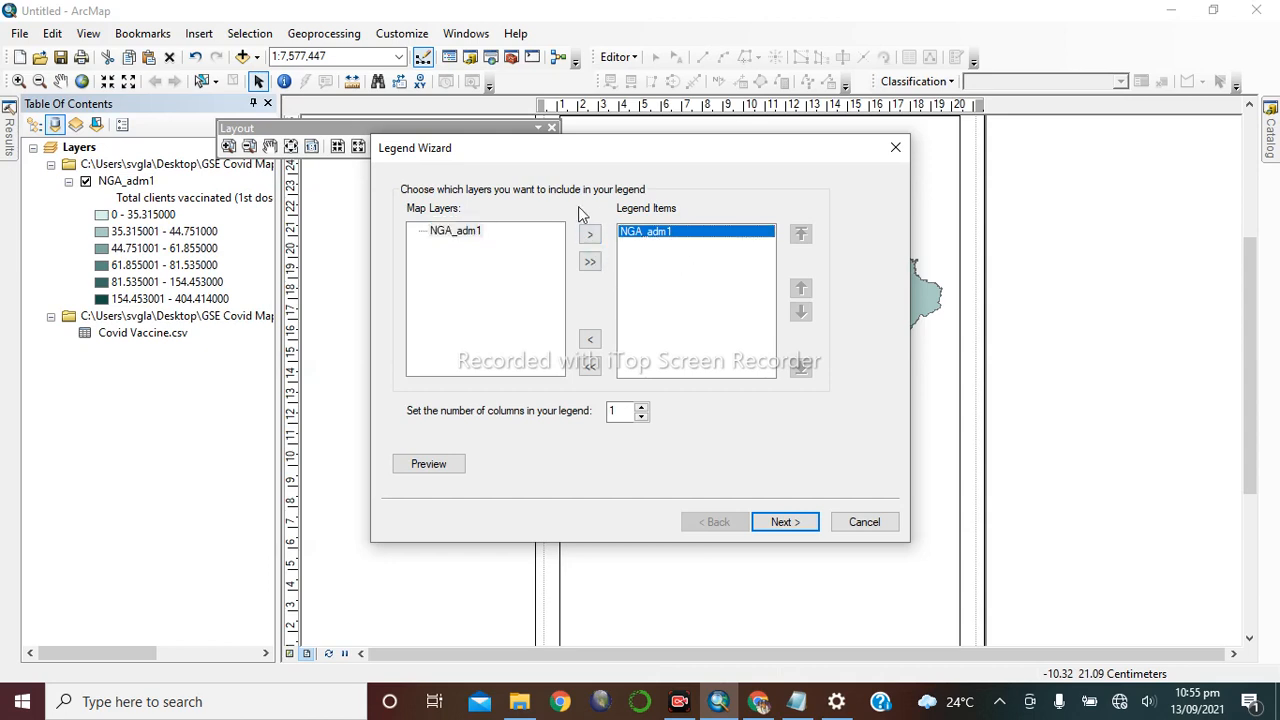
click(457, 236)
click(780, 522)
click(783, 521)
click(785, 522)
click(785, 522)
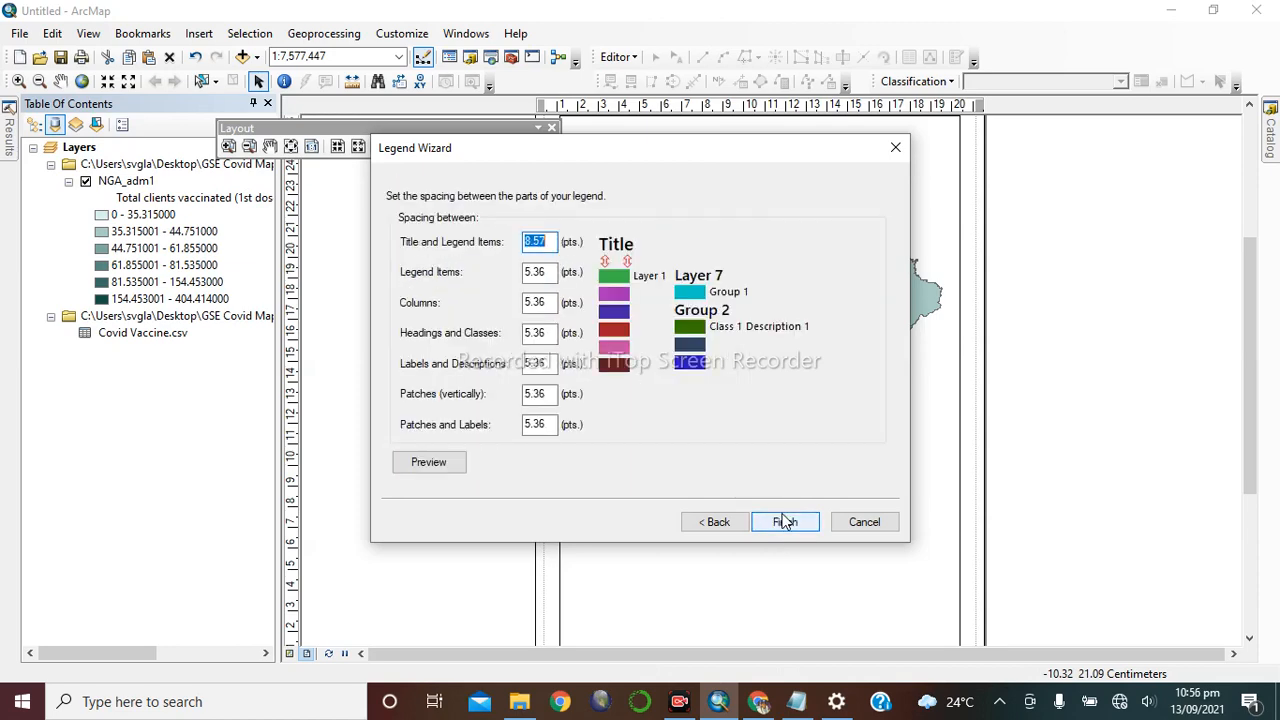
click(787, 523)
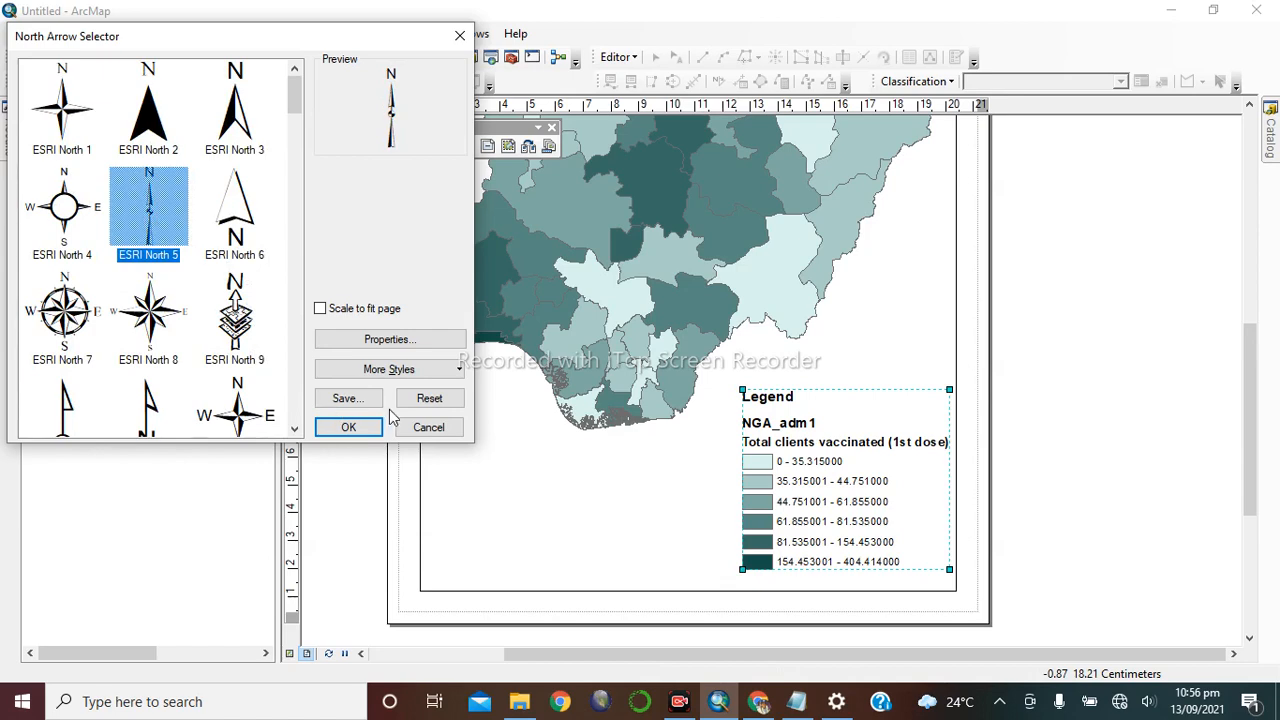
- Insert the ESRI North 5 north arrow into the layout
click(348, 427)
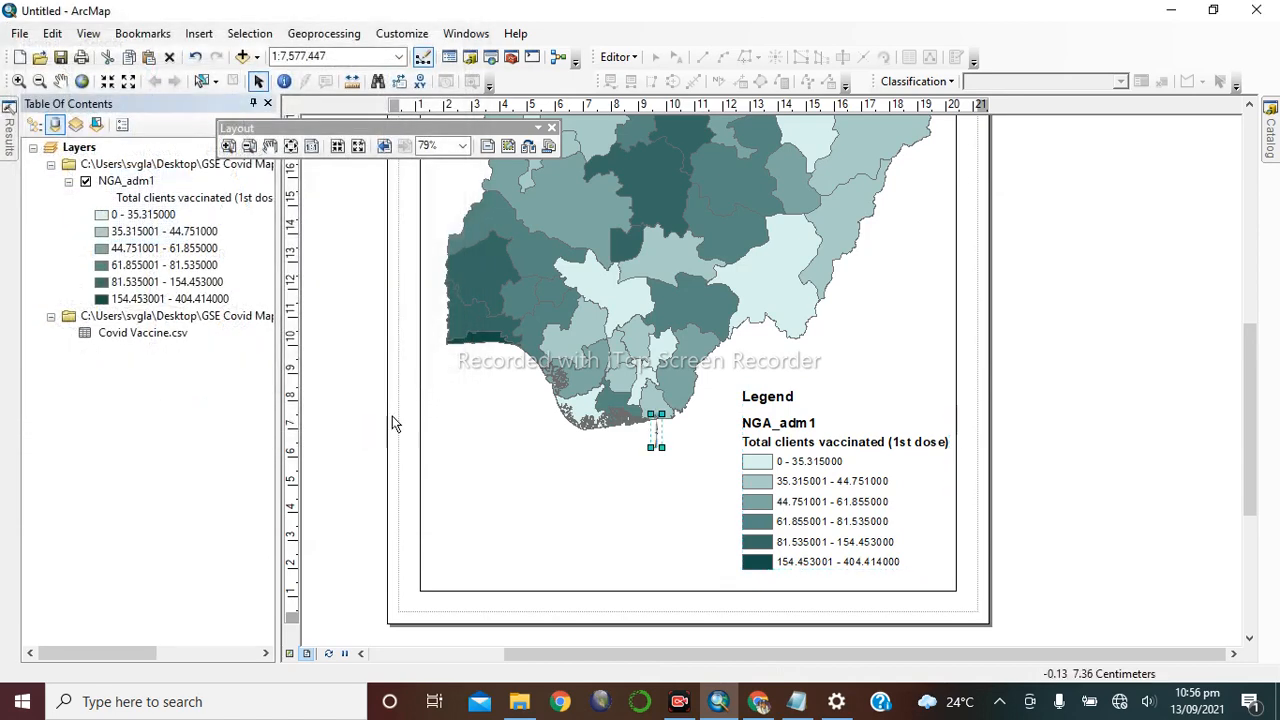
scroll(781, 345, down, 1)
scroll(783, 352, up, 2)
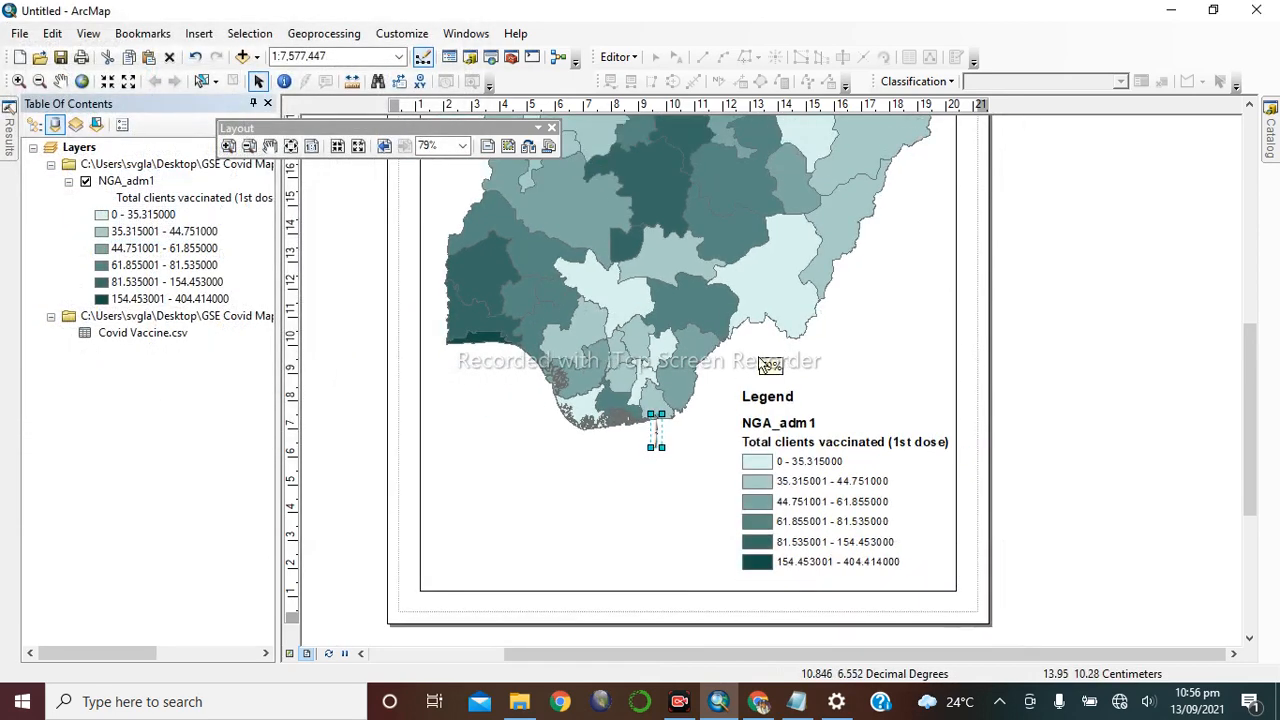
- Insert a scale bar in meters below the map, beside the legend, and widen its frame slightly
click(198, 33)
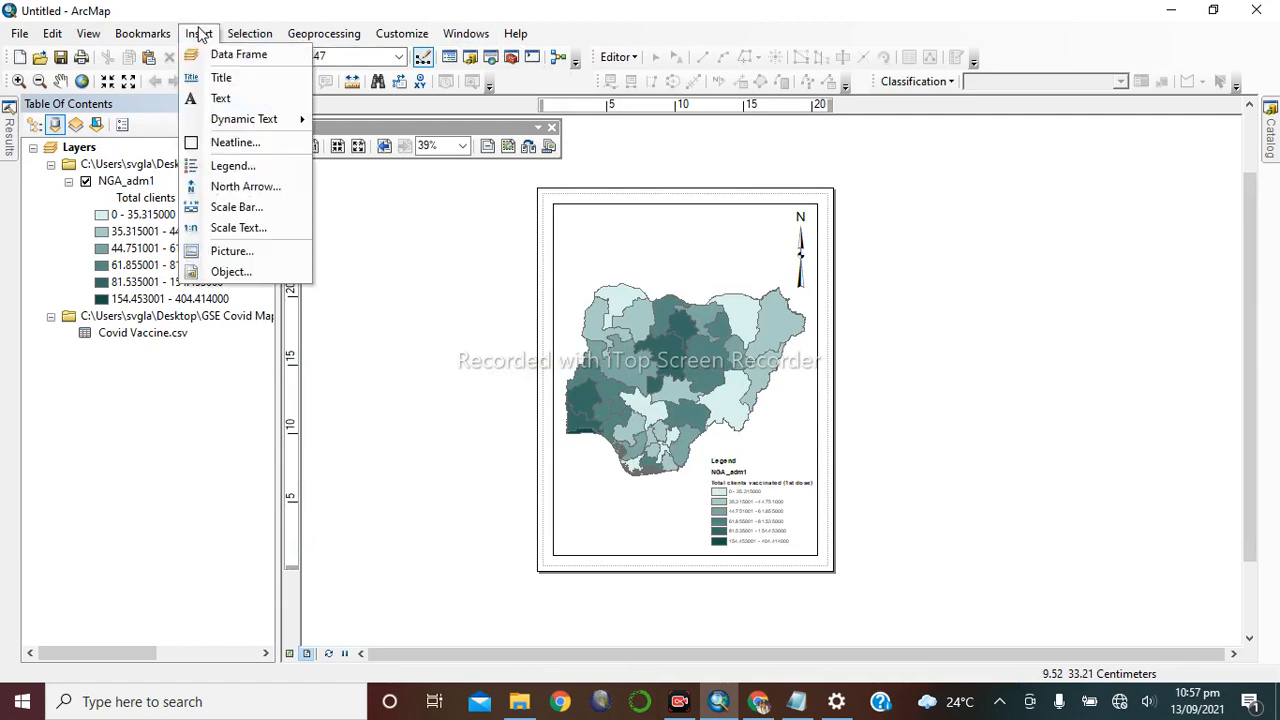
click(240, 214)
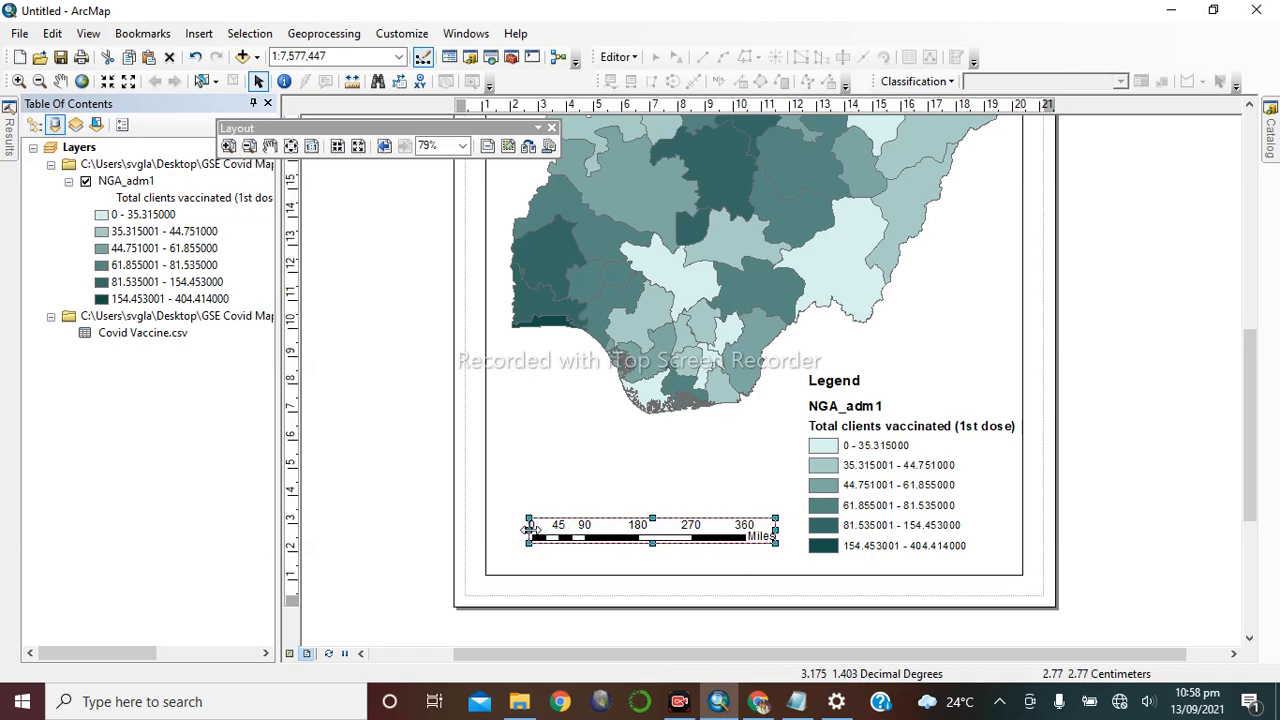
drag(529, 530, 513, 530)
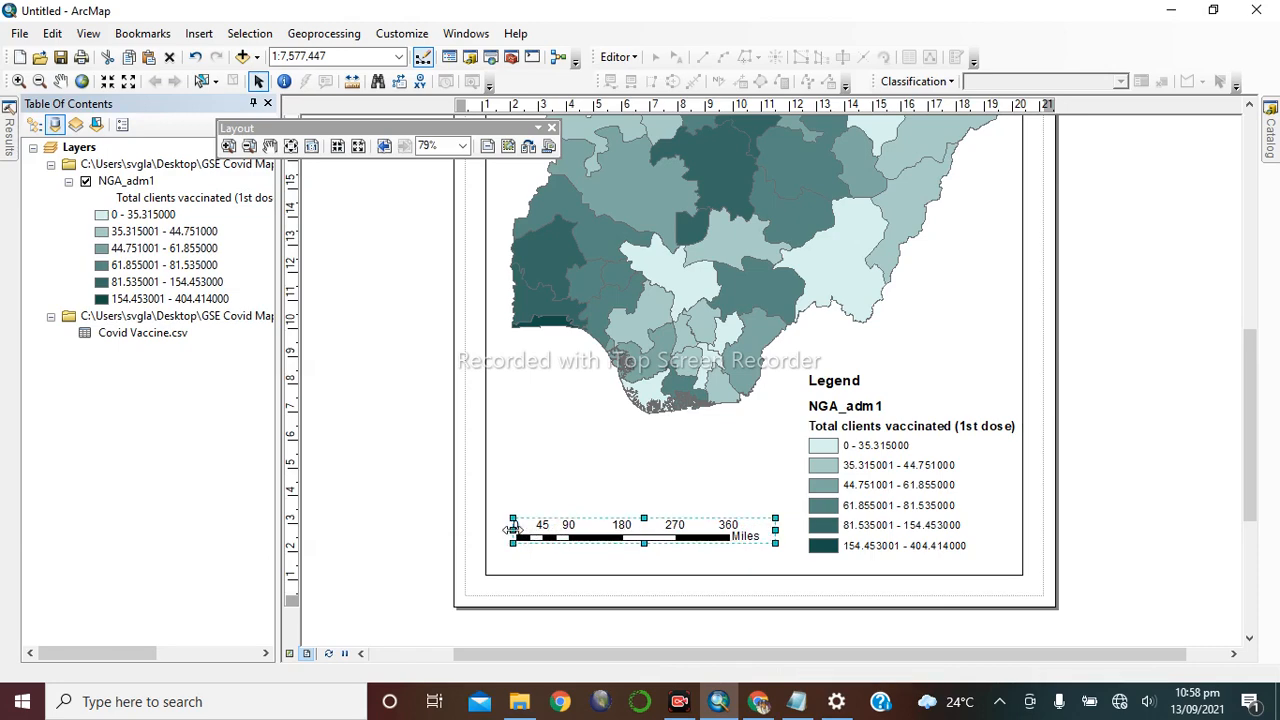
right_click(688, 534)
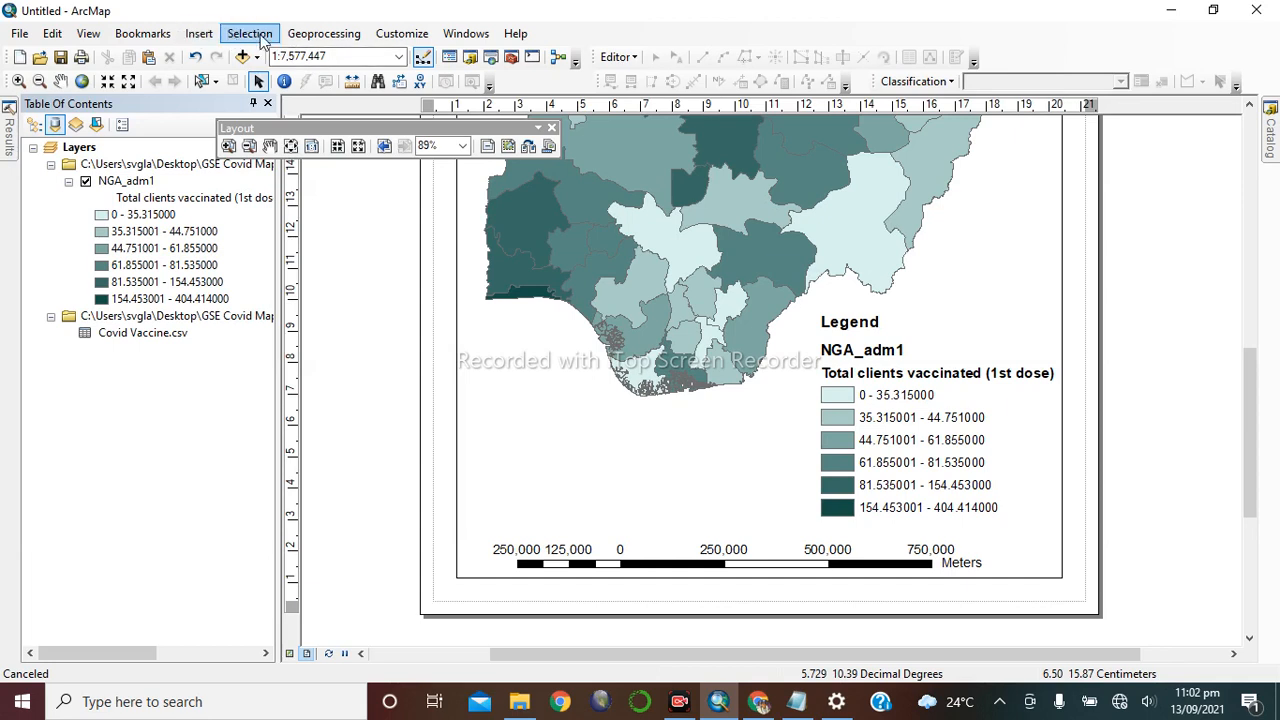
- Insert the scale text 1:7,577,447 and nudge it into place just above the scale bar
click(199, 35)
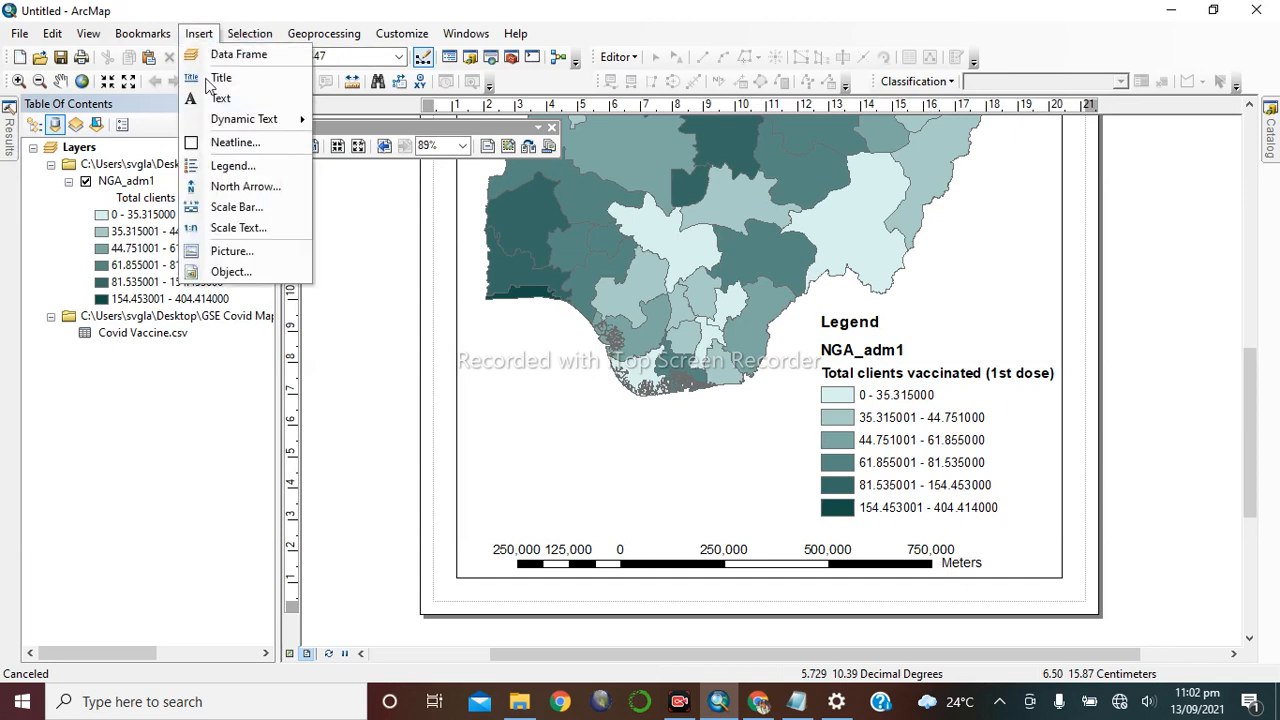
click(238, 227)
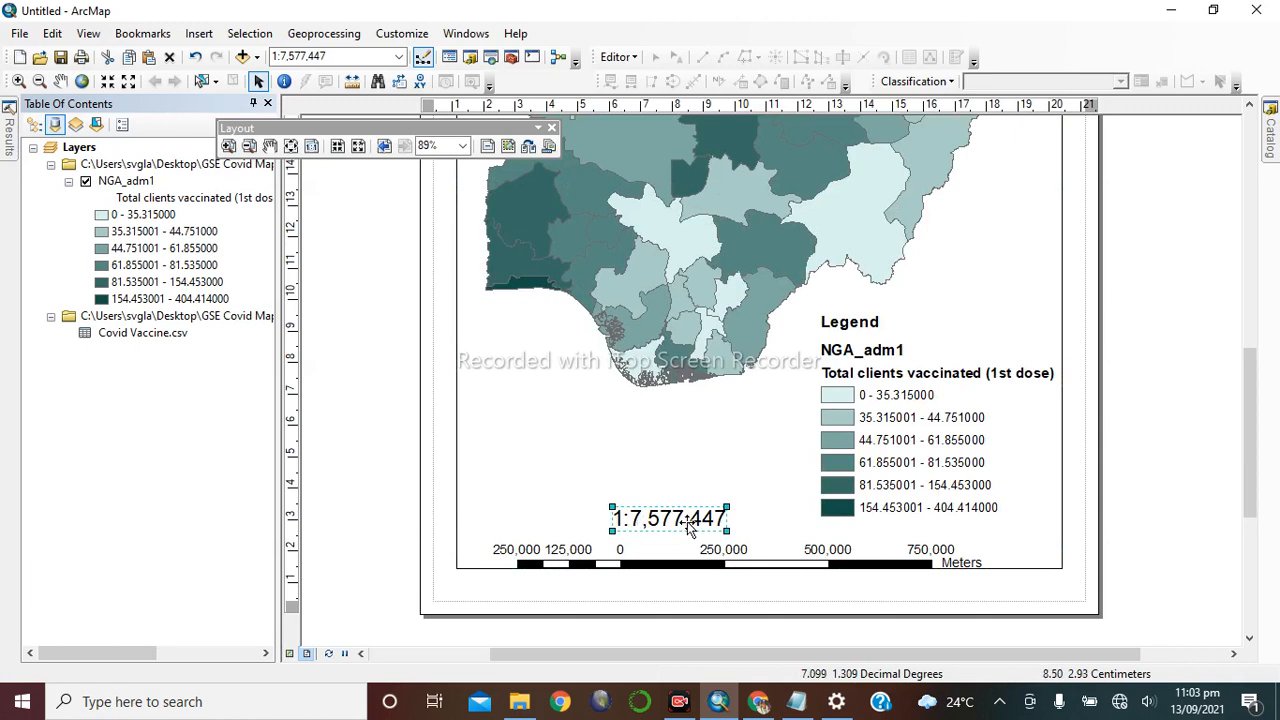
key(Up)
key(Up)
key(Up)
key(Up)
key(Up)
key(Up)
key(Left)
key(Left)
key(Left)
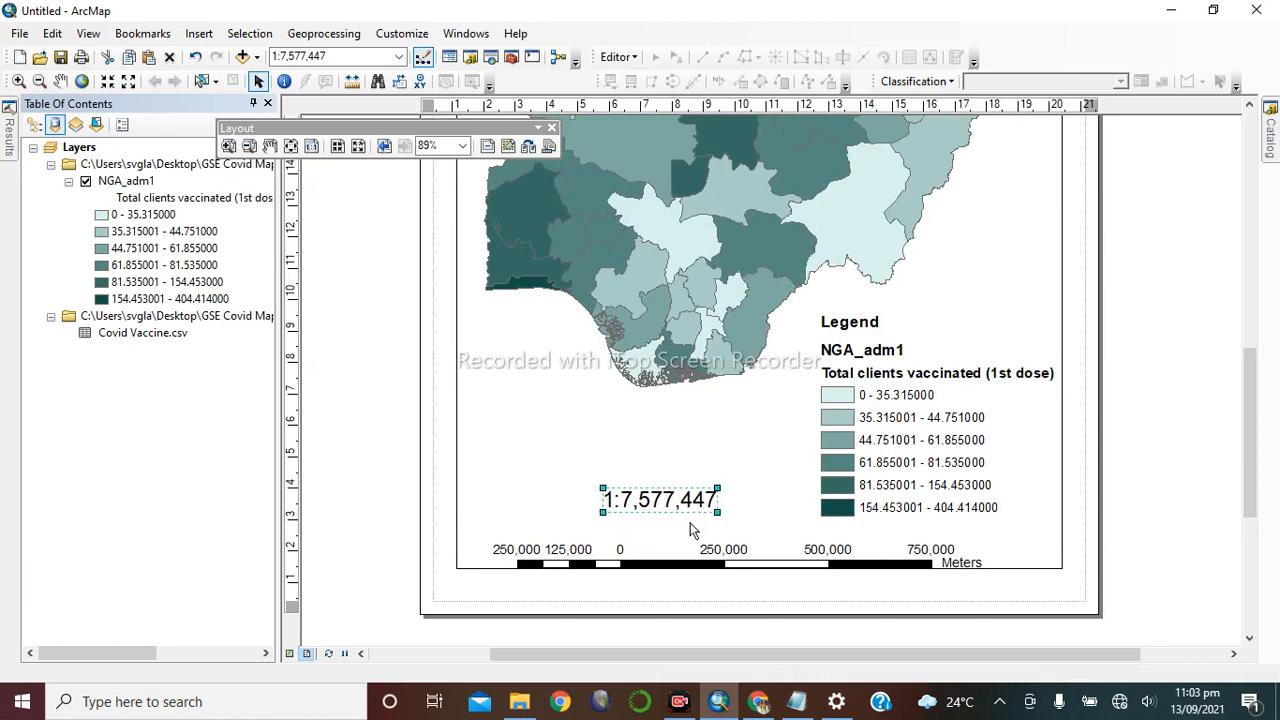
key(Down)
key(Down)
key(Down)
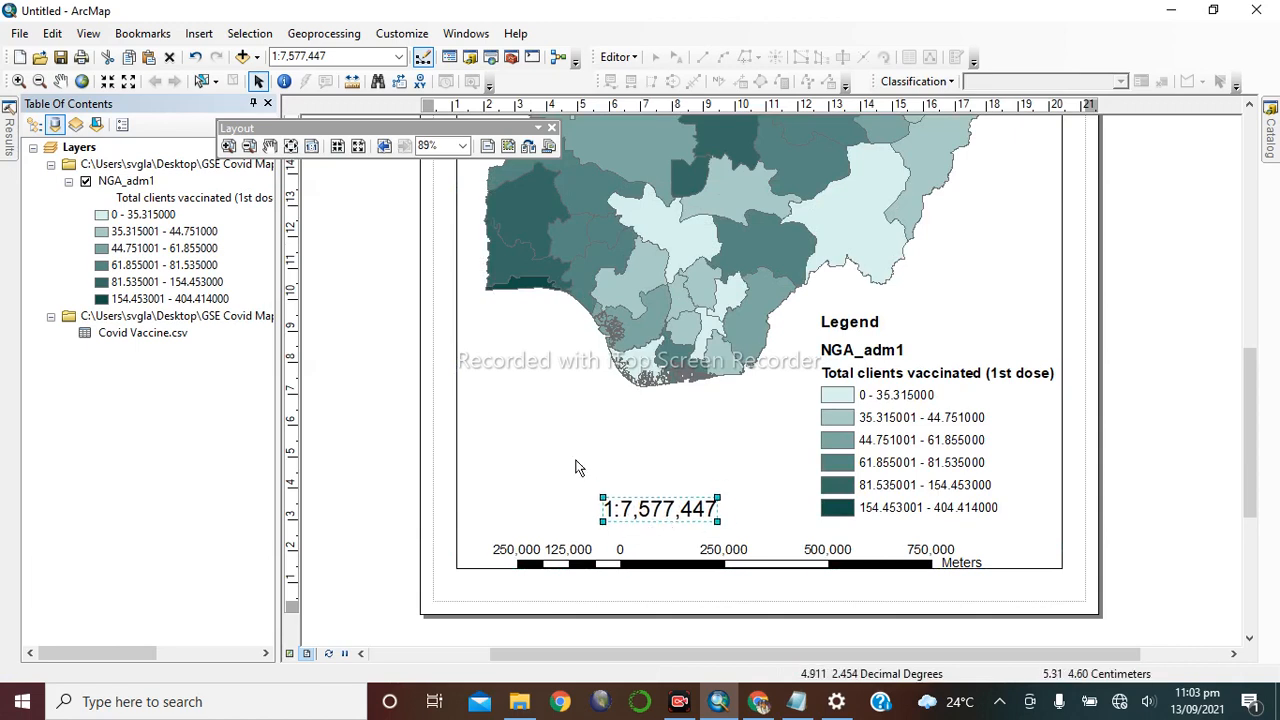
- Insert the map title "COVID-19 vaccination in Nigeria" into the layout
scroll(908, 385, down, 1)
drag(880, 278, 848, 464)
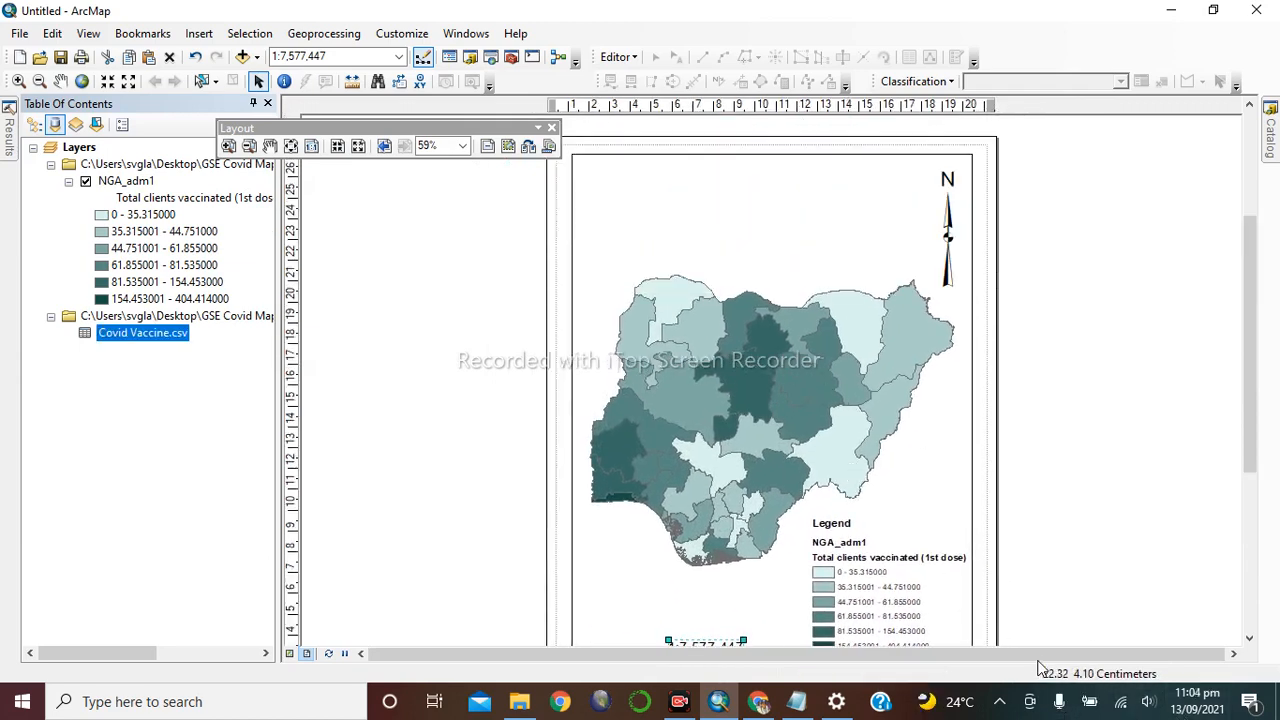
click(199, 34)
click(229, 77)
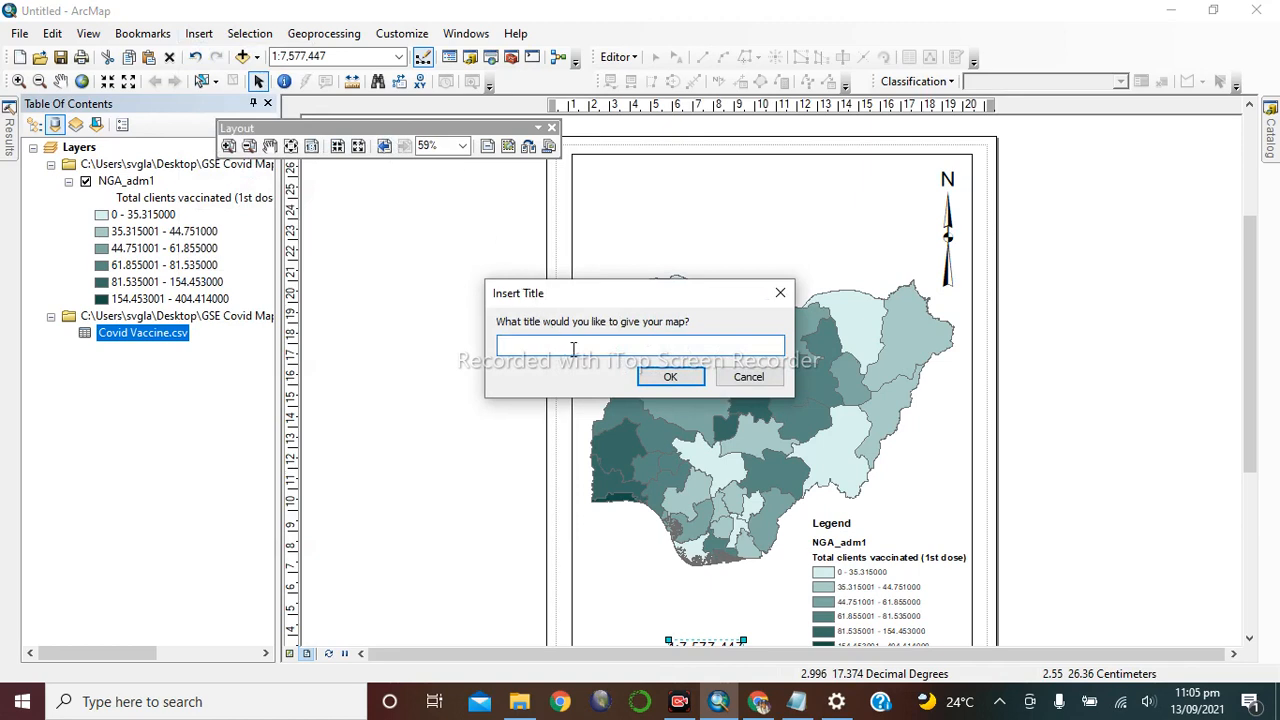
right_click(551, 344)
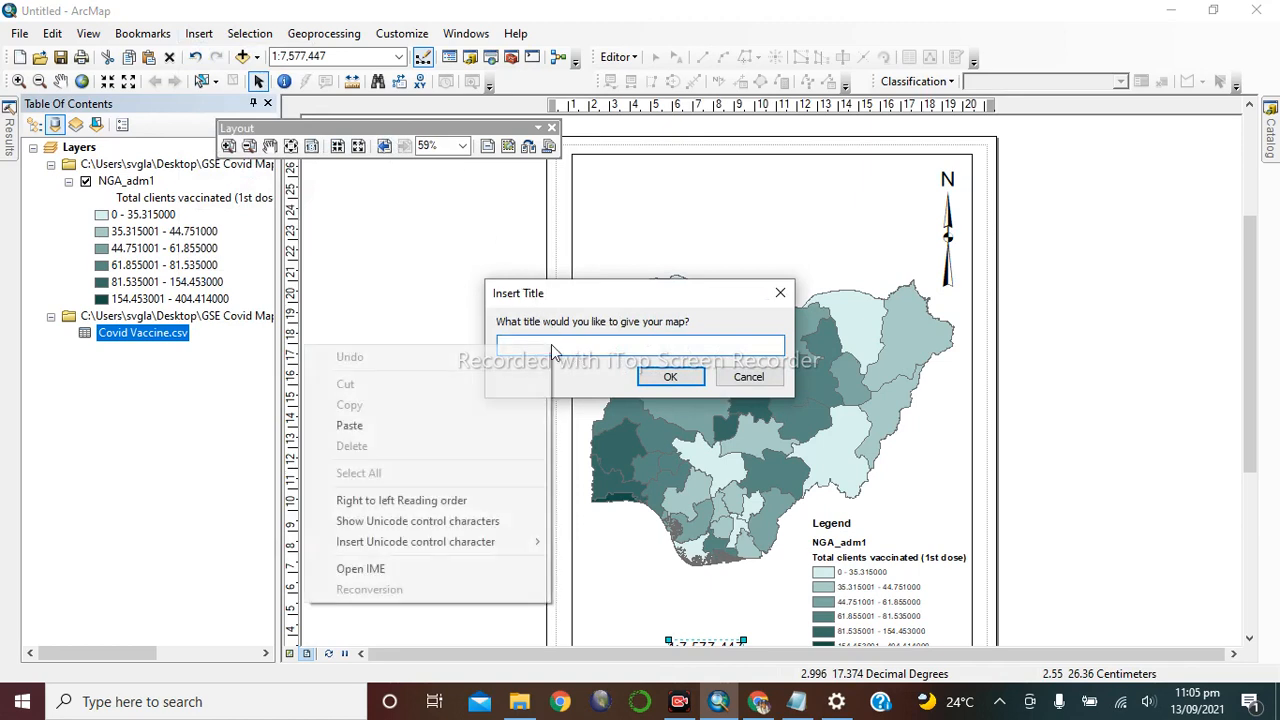
click(385, 429)
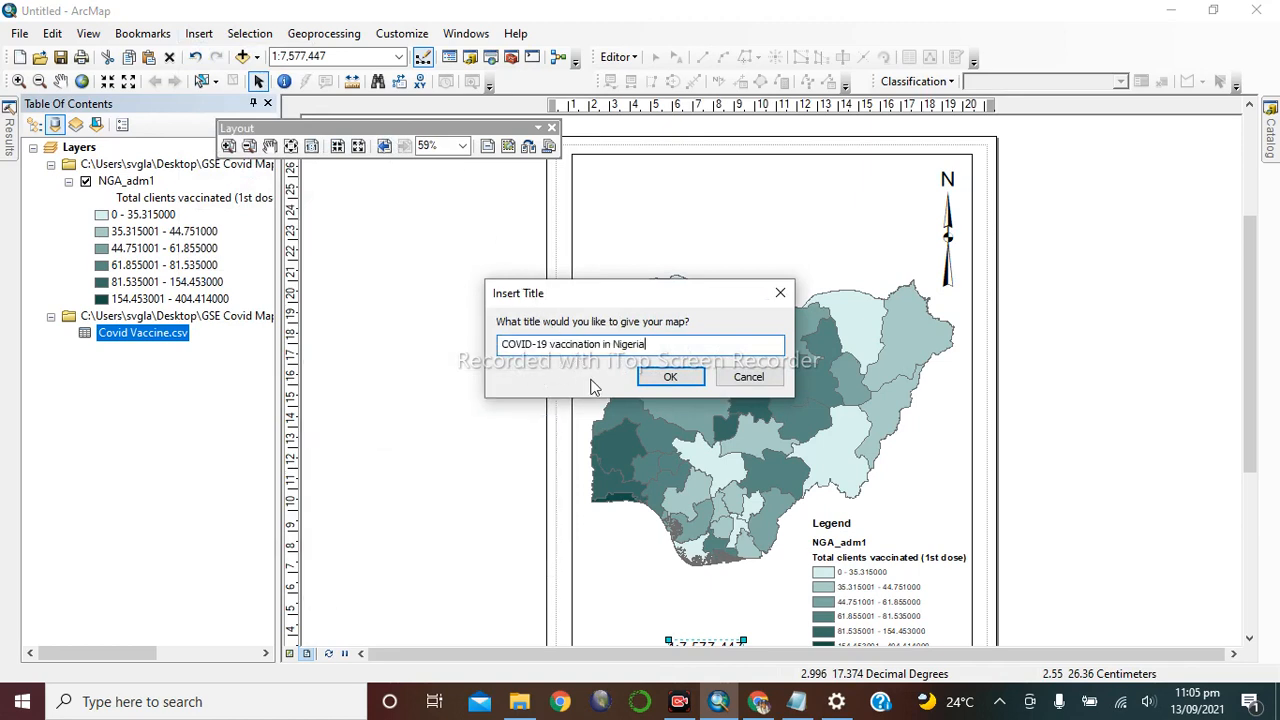
click(672, 383)
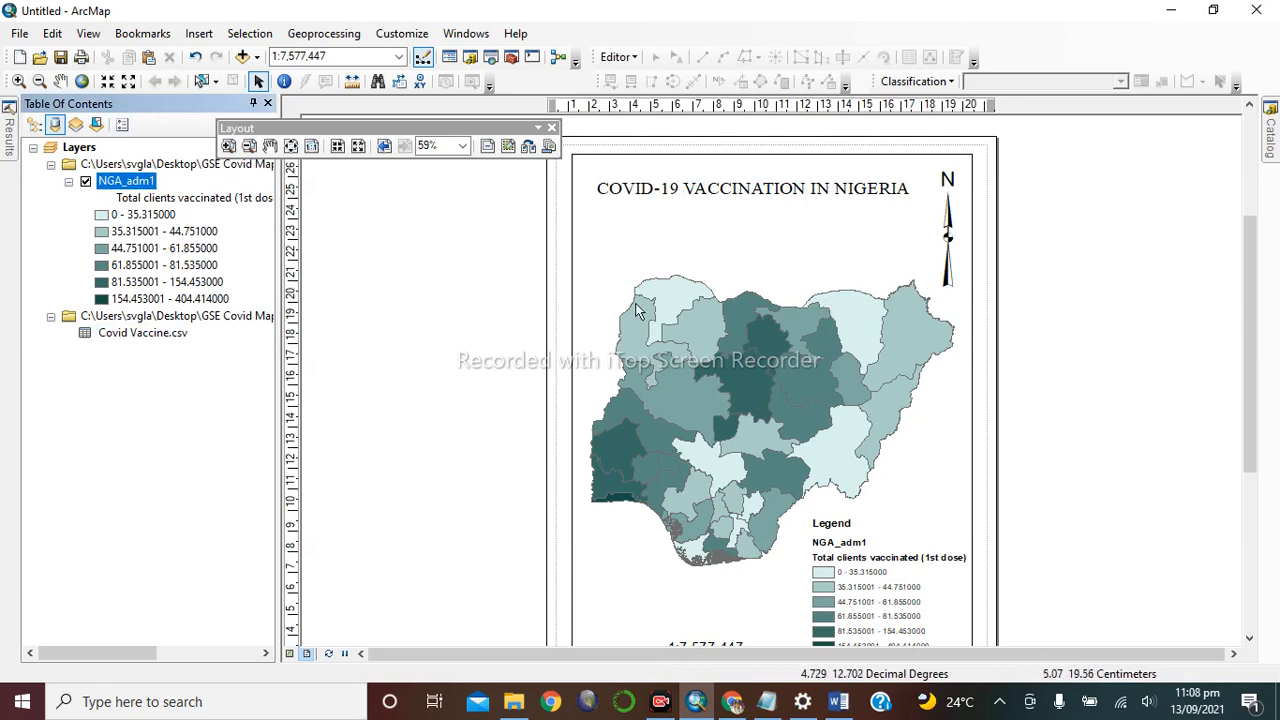
- Set the NGA_adm1 label text symbol to Times New Roman, size 10, in red
right_click(128, 186)
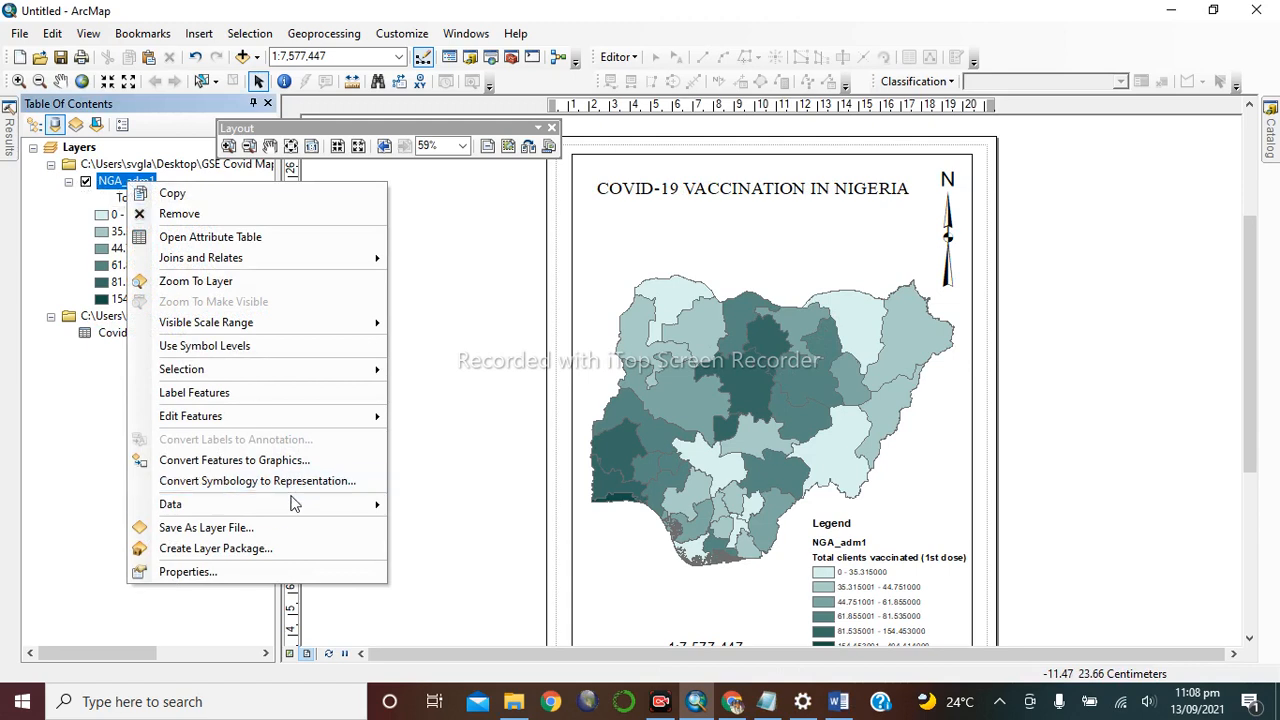
click(214, 570)
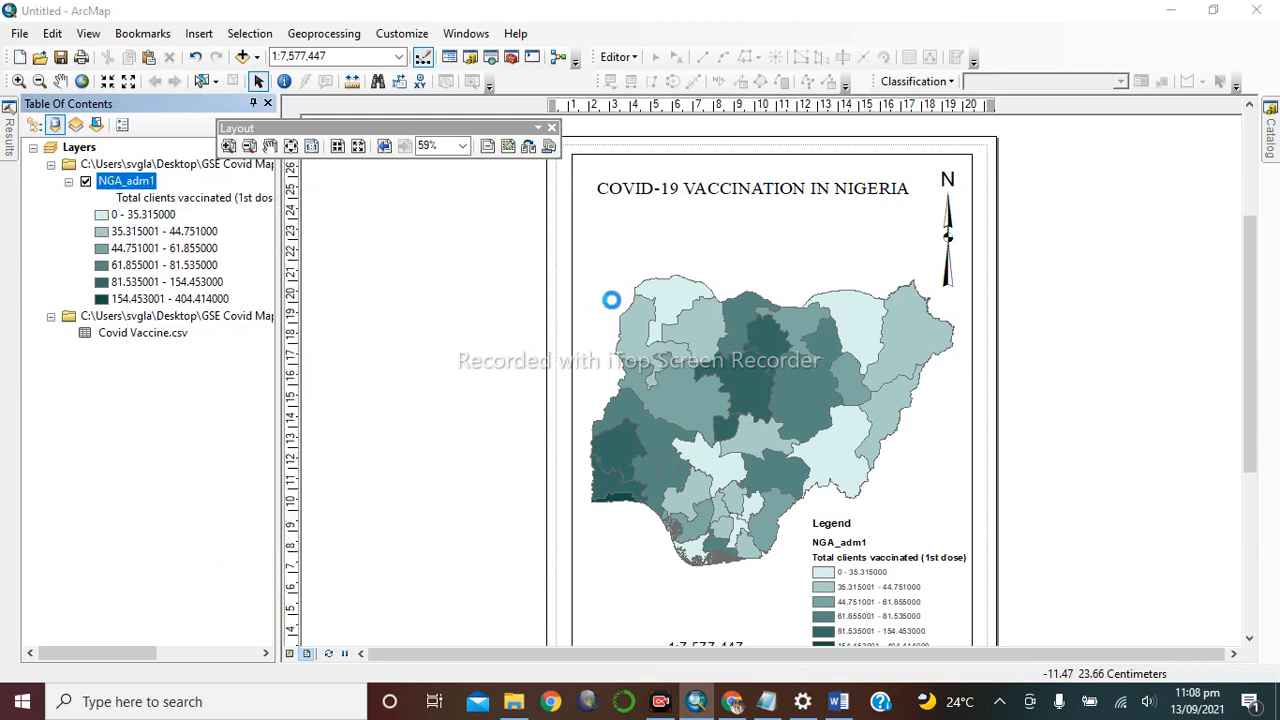
click(664, 356)
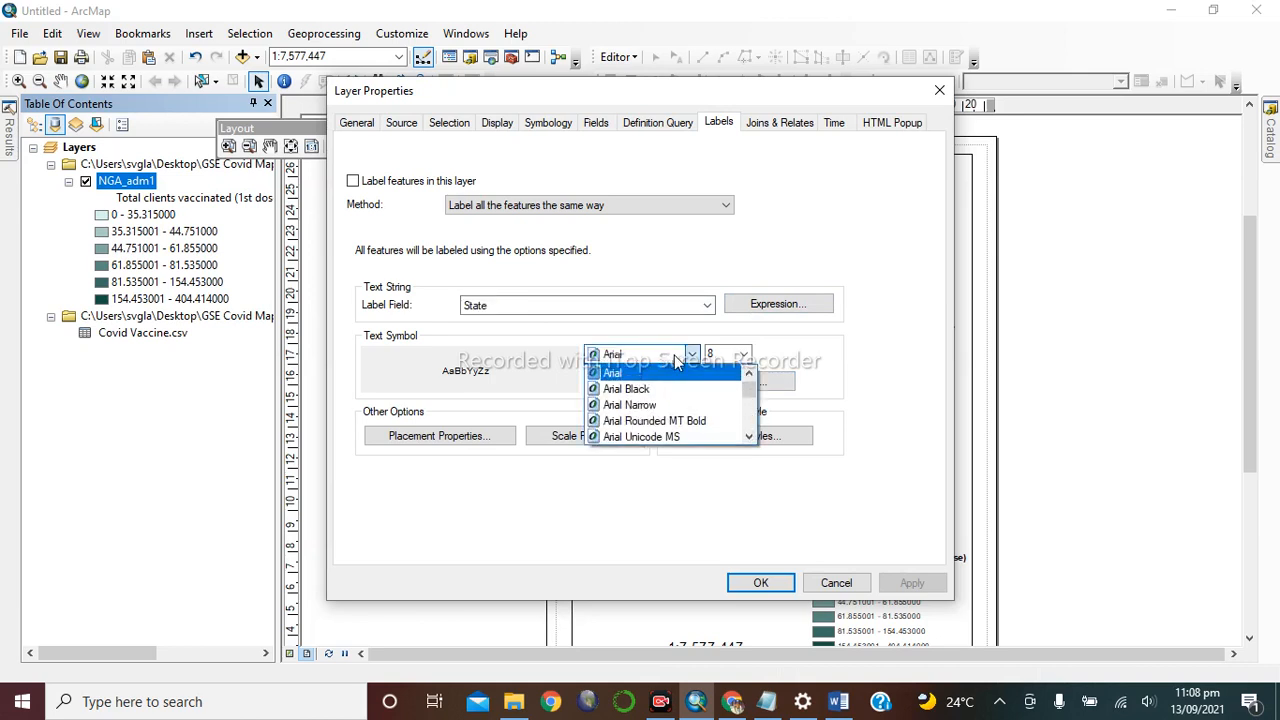
key(t)
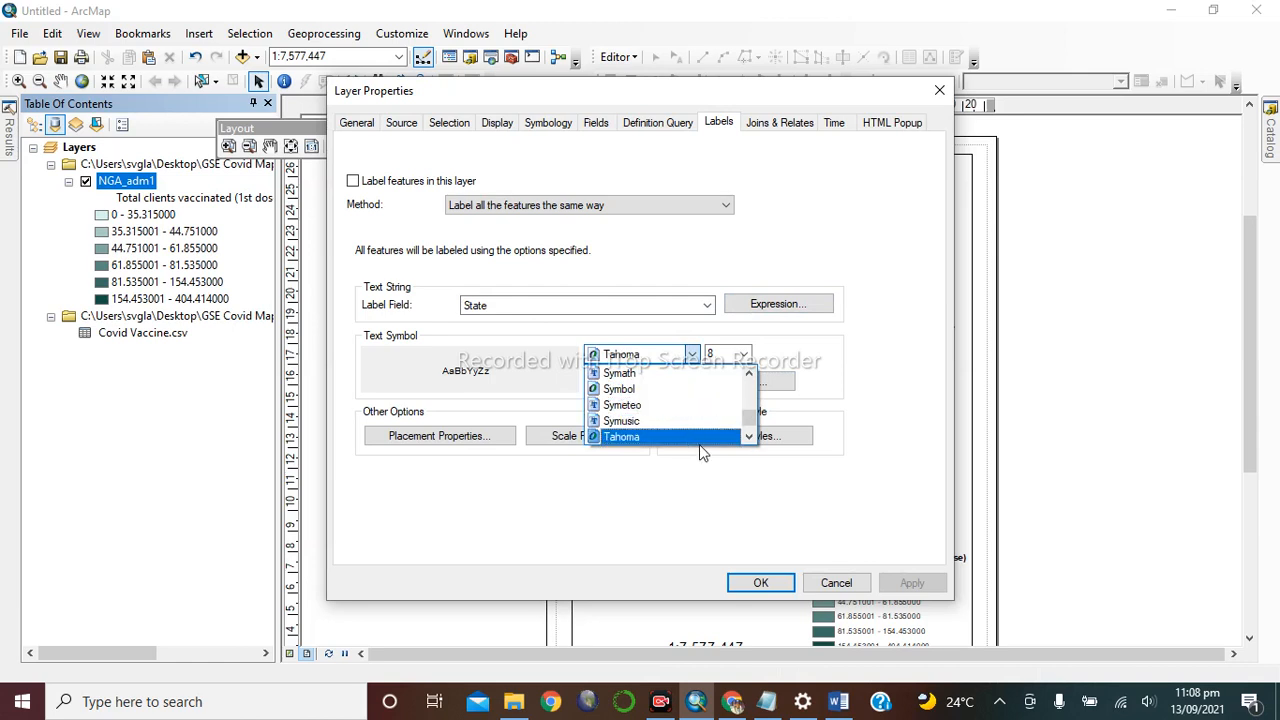
click(748, 437)
click(748, 437)
click(748, 437)
click(748, 437)
click(748, 437)
click(748, 437)
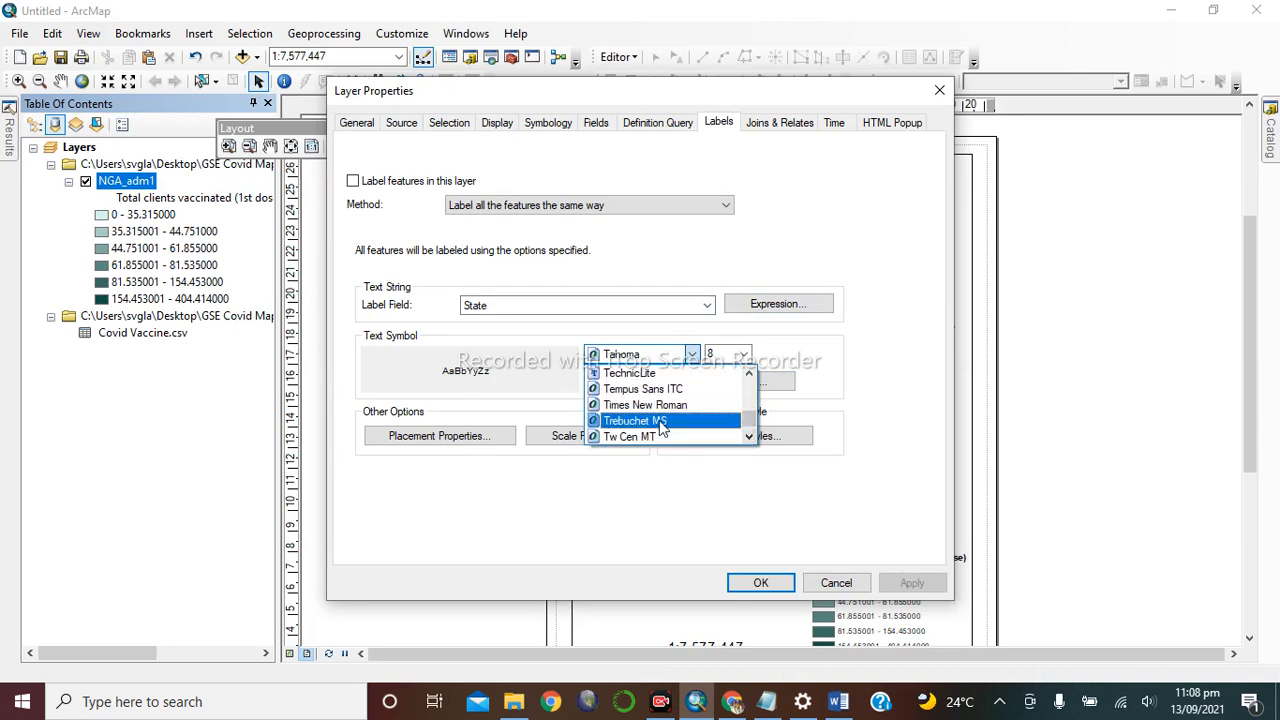
click(657, 408)
click(908, 588)
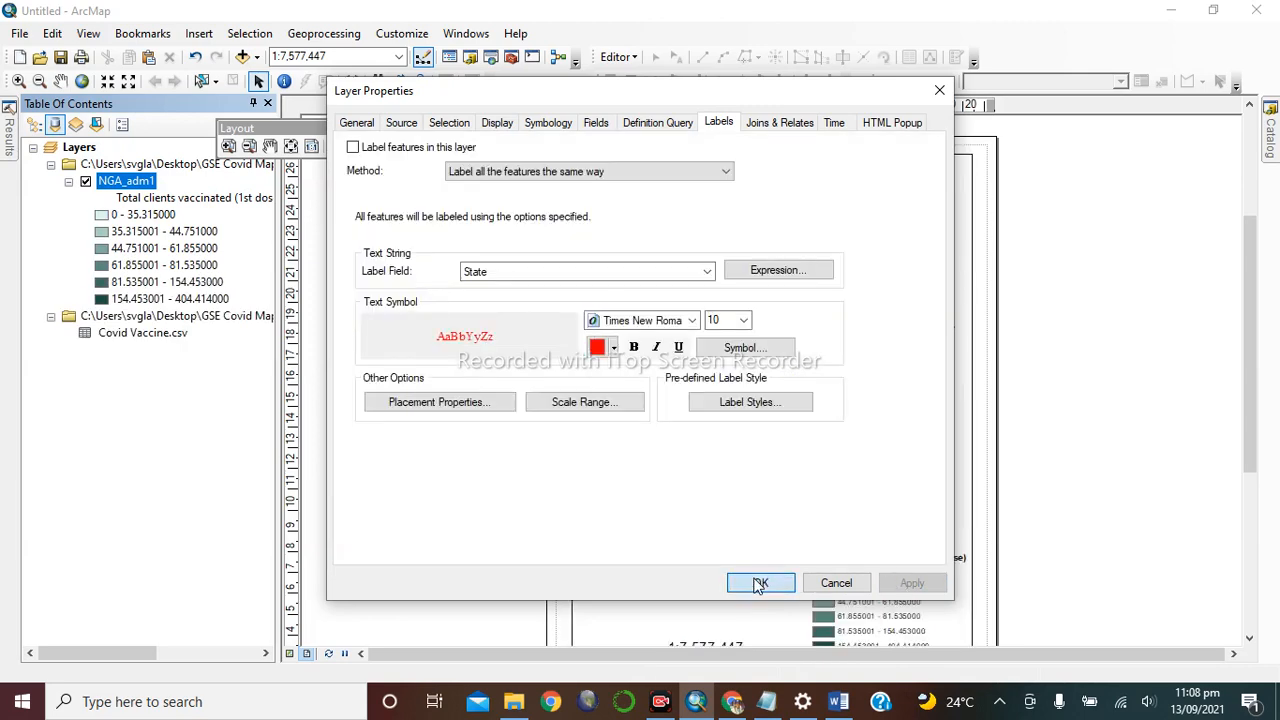
click(760, 584)
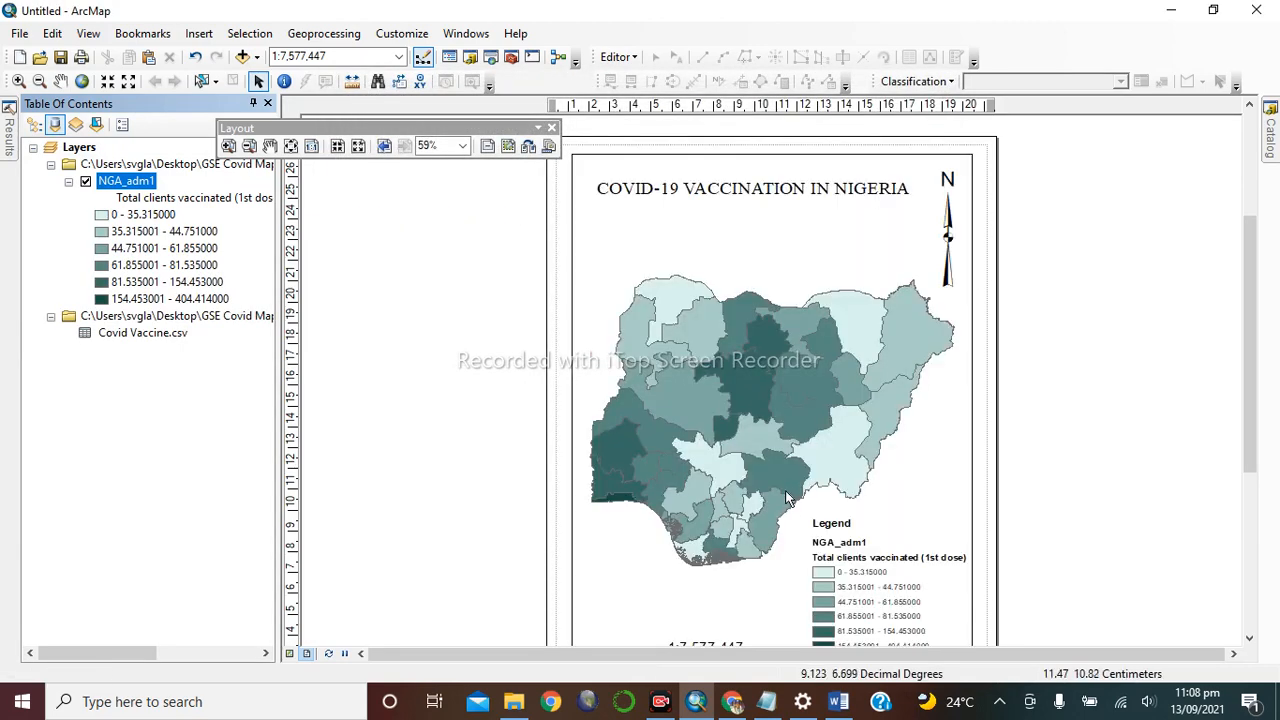
scroll(785, 462, up, 1)
scroll(785, 458, up, 1)
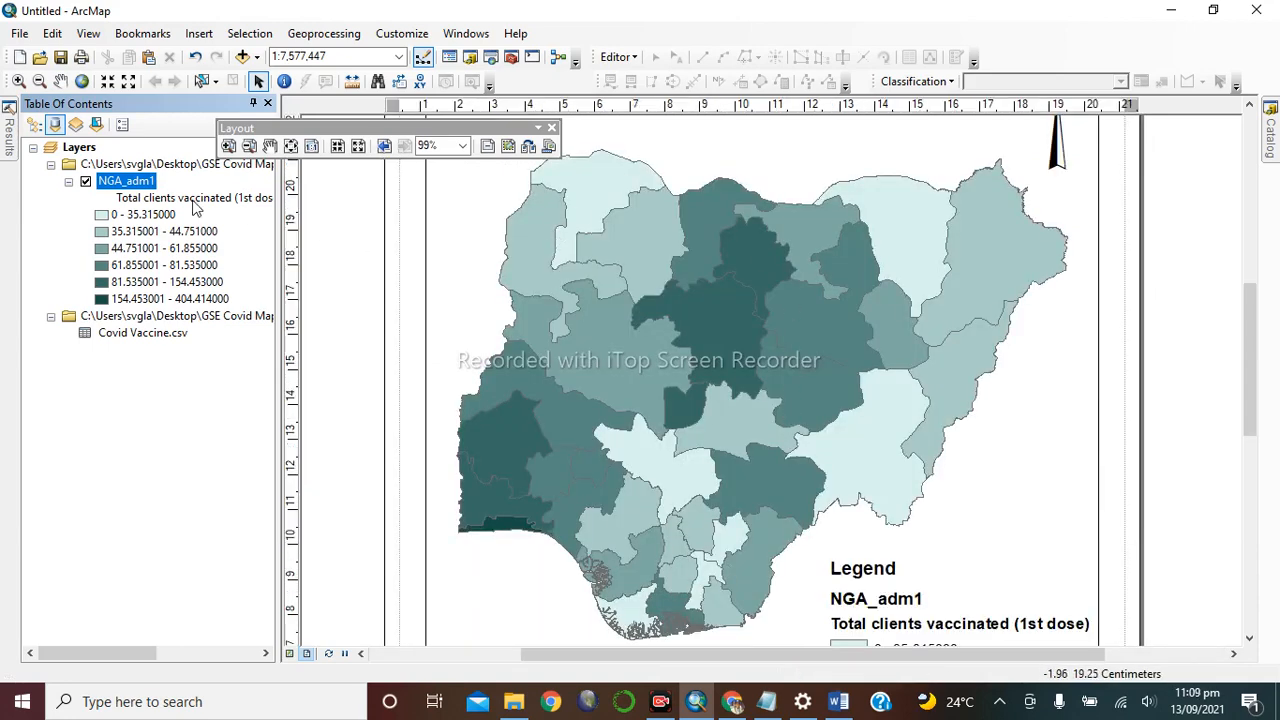
- Turn on feature labels for the NGA_adm1 layer, using the State field as label text on the map
double_click(116, 182)
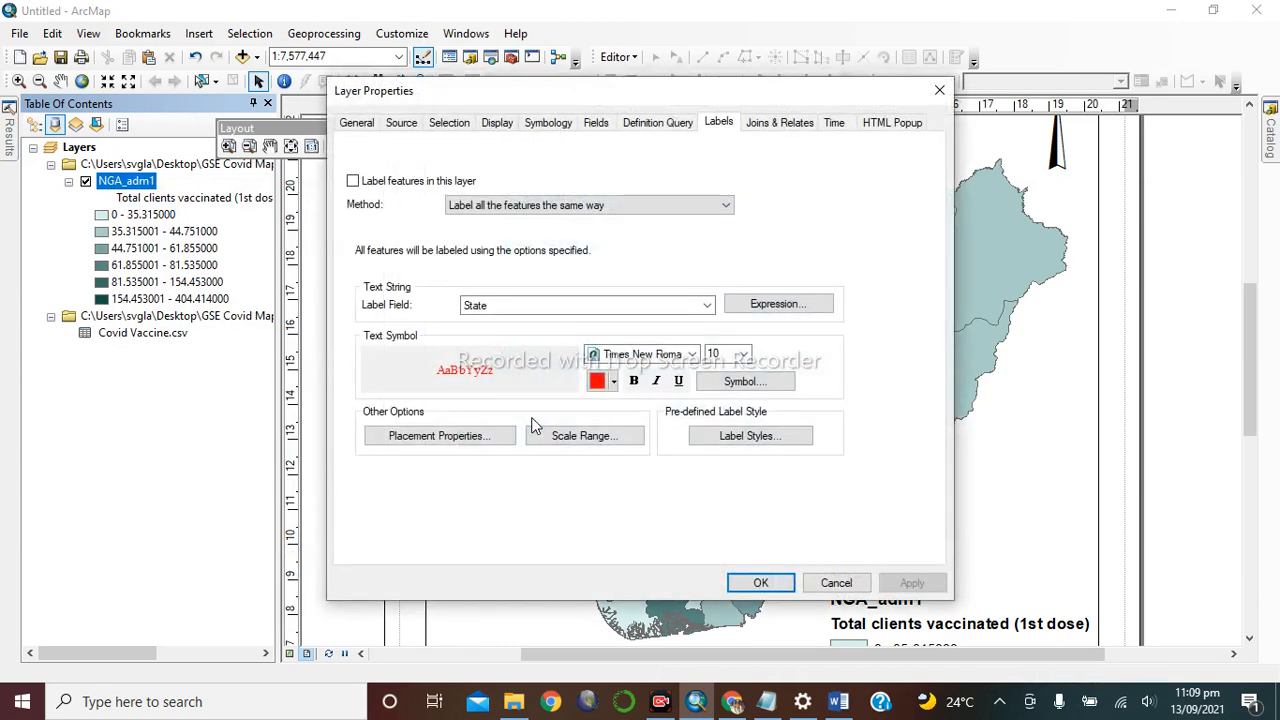
click(497, 124)
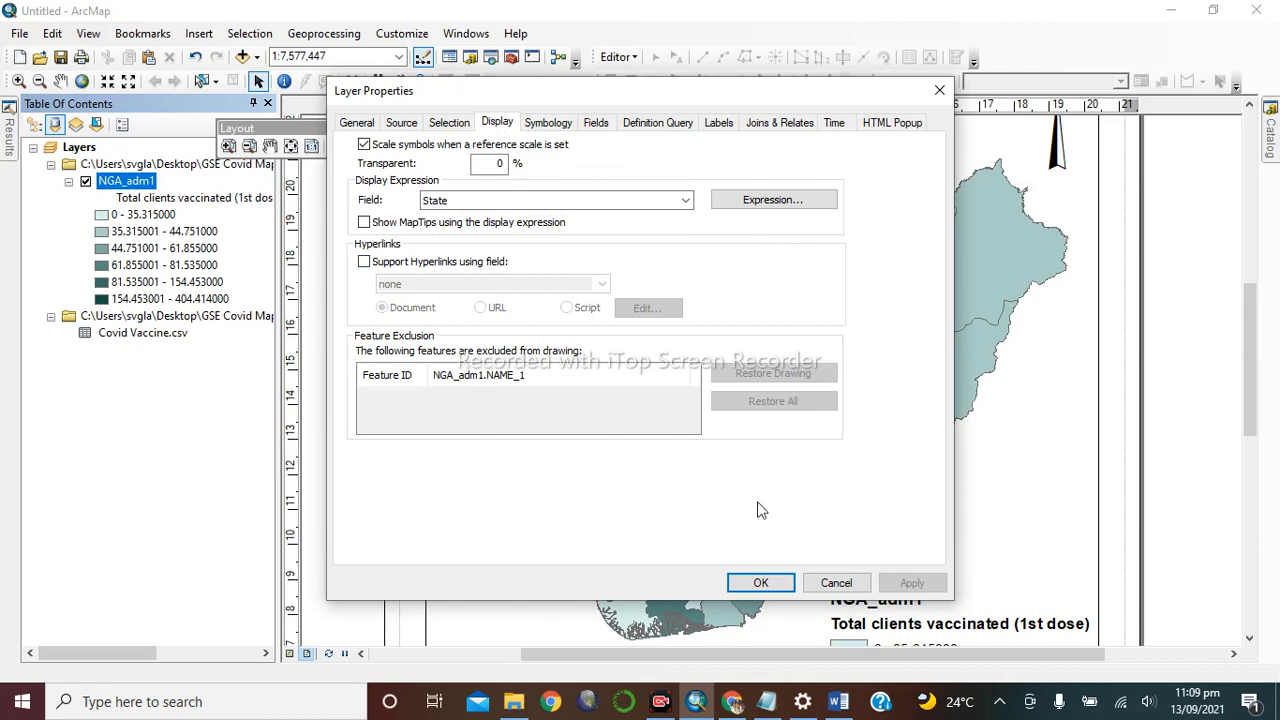
click(778, 580)
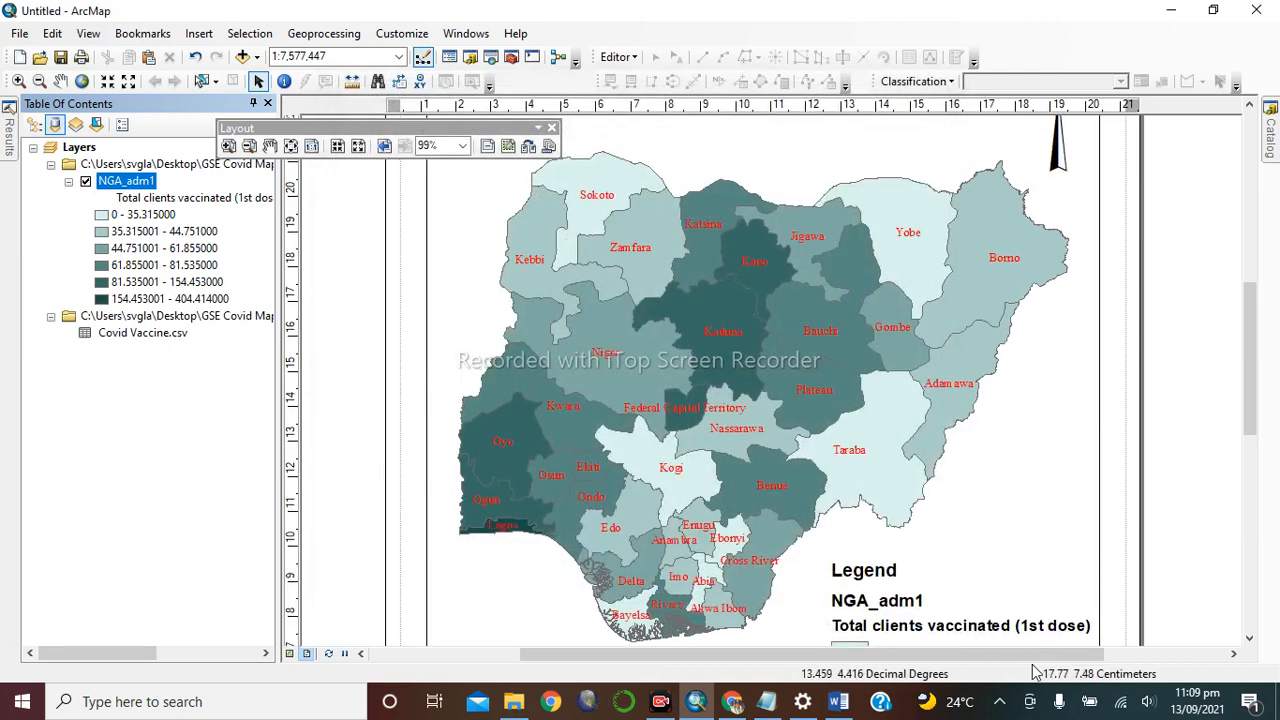
- Reduce the text size of the NGA_adm1 state labels so the names fit better inside the states
scroll(635, 421, down, 2)
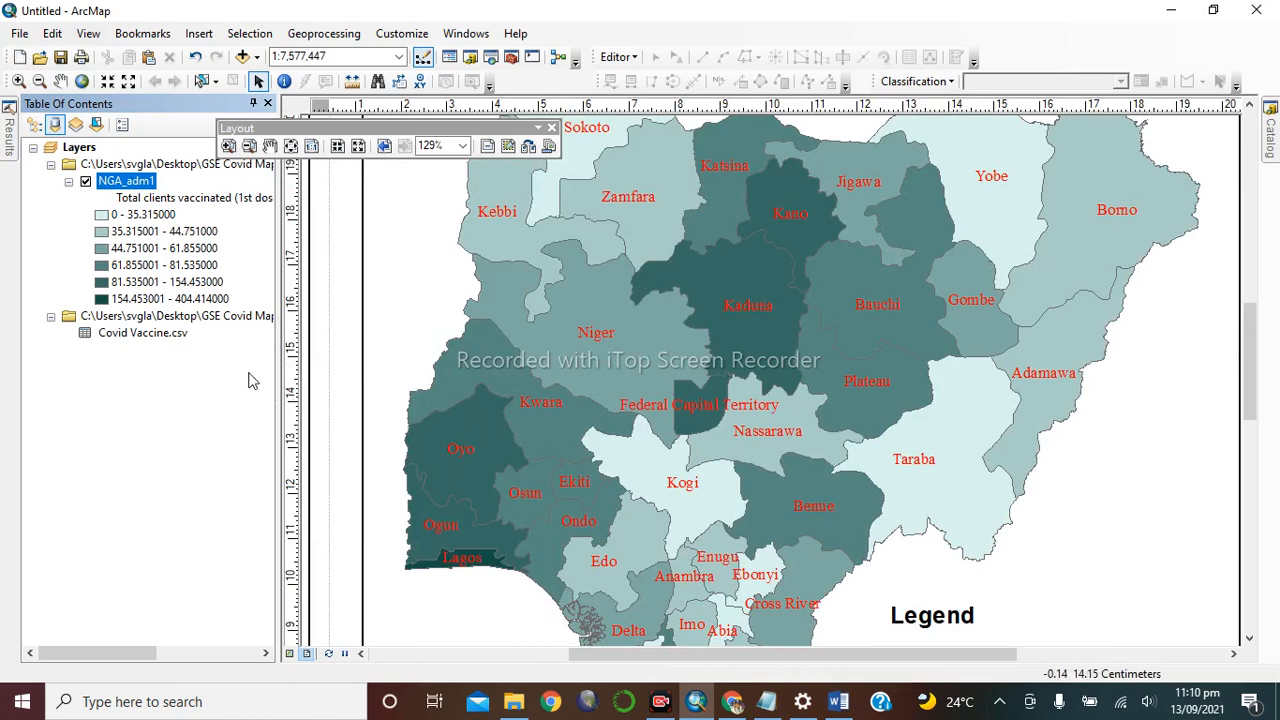
right_click(144, 181)
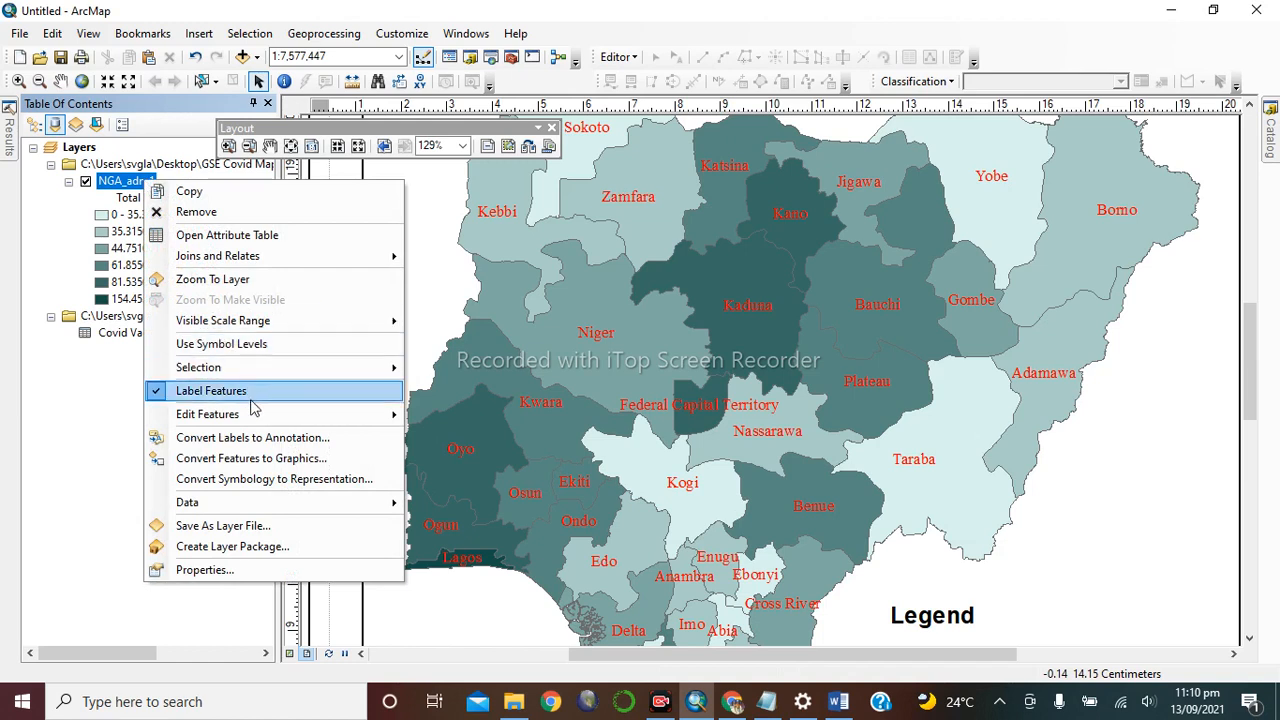
mouse_move(255, 416)
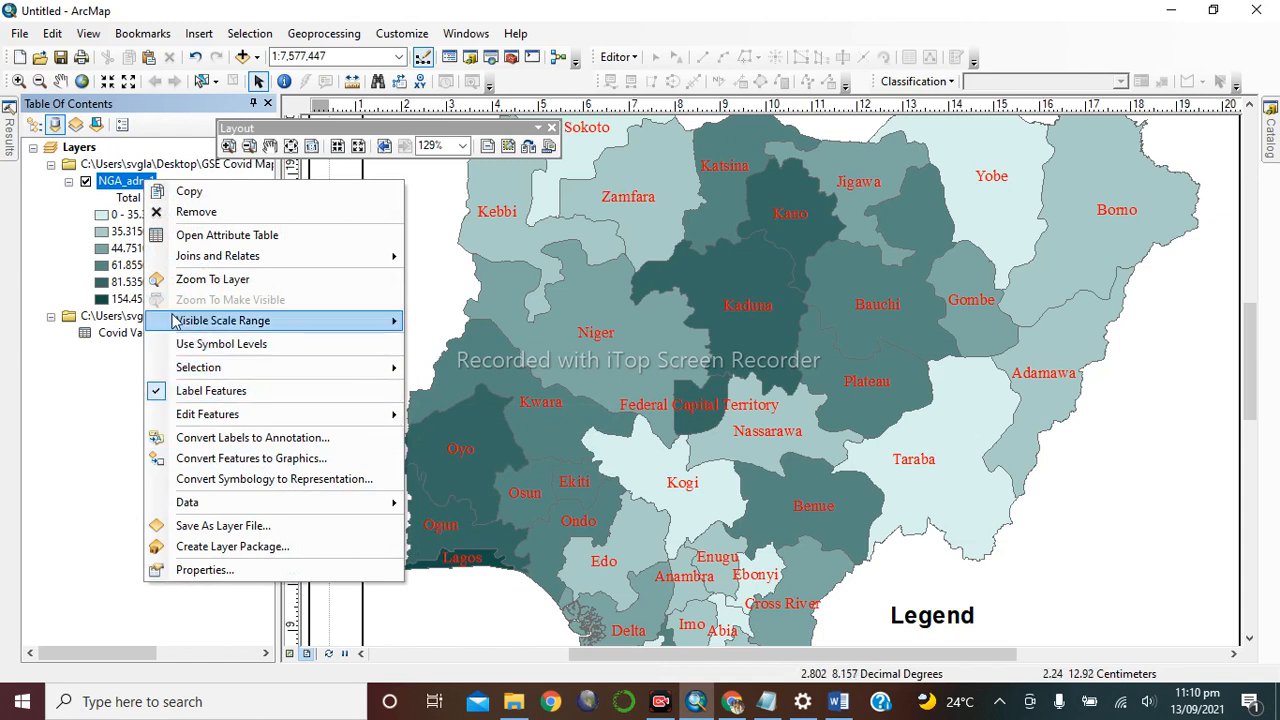
click(222, 570)
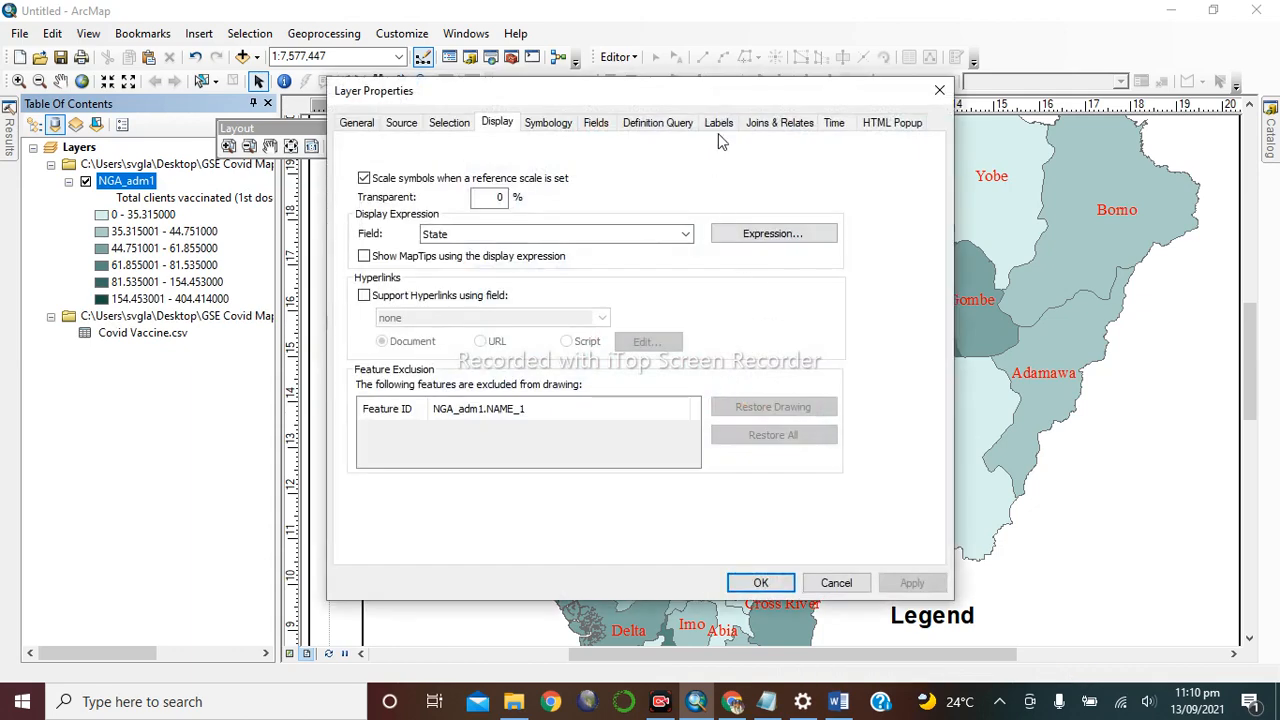
click(718, 123)
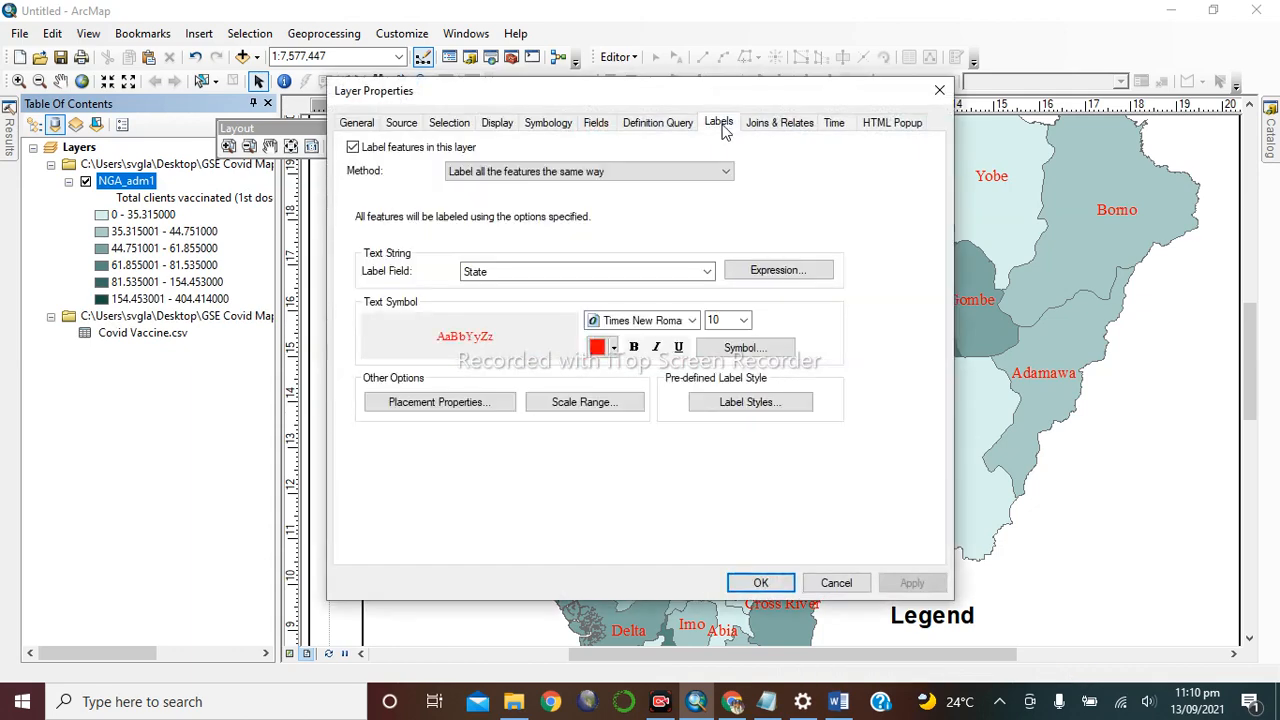
click(716, 320)
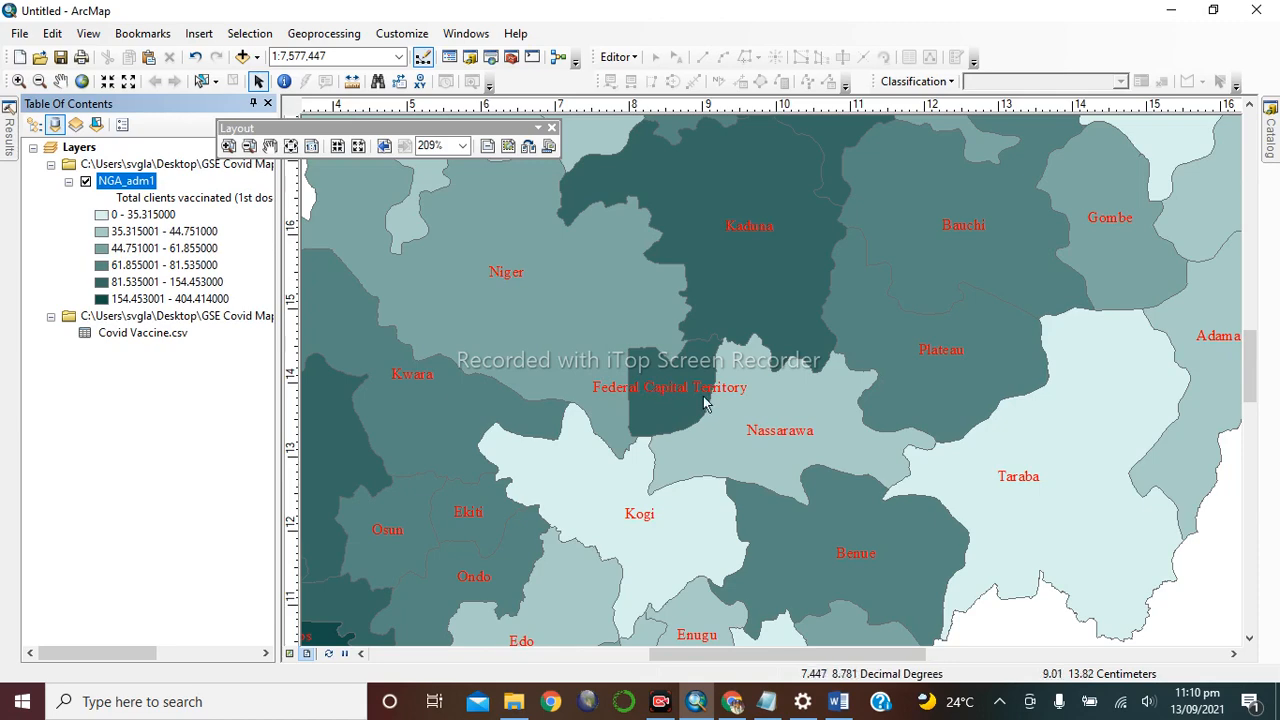
- Examine the labelled states up close and the whole page layout with its title, north arrow, legend and scale
scroll(683, 433, down, 1)
scroll(682, 435, down, 3)
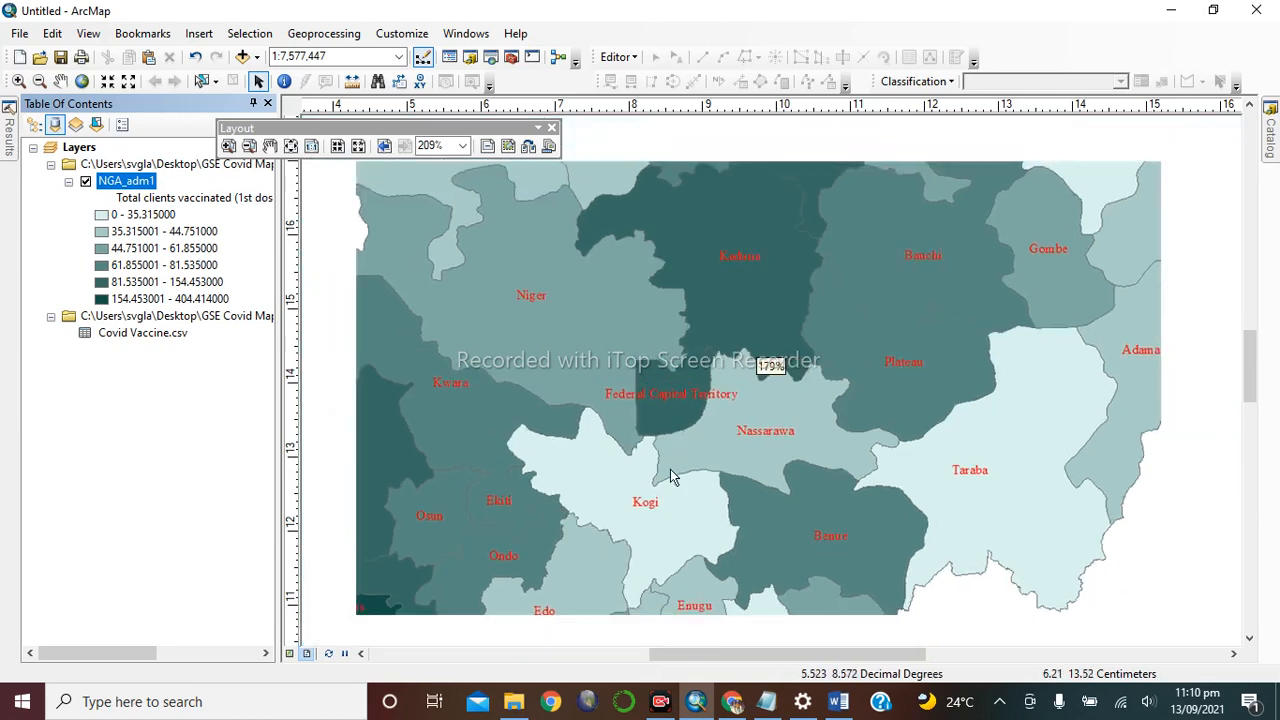
scroll(585, 556, down, 2)
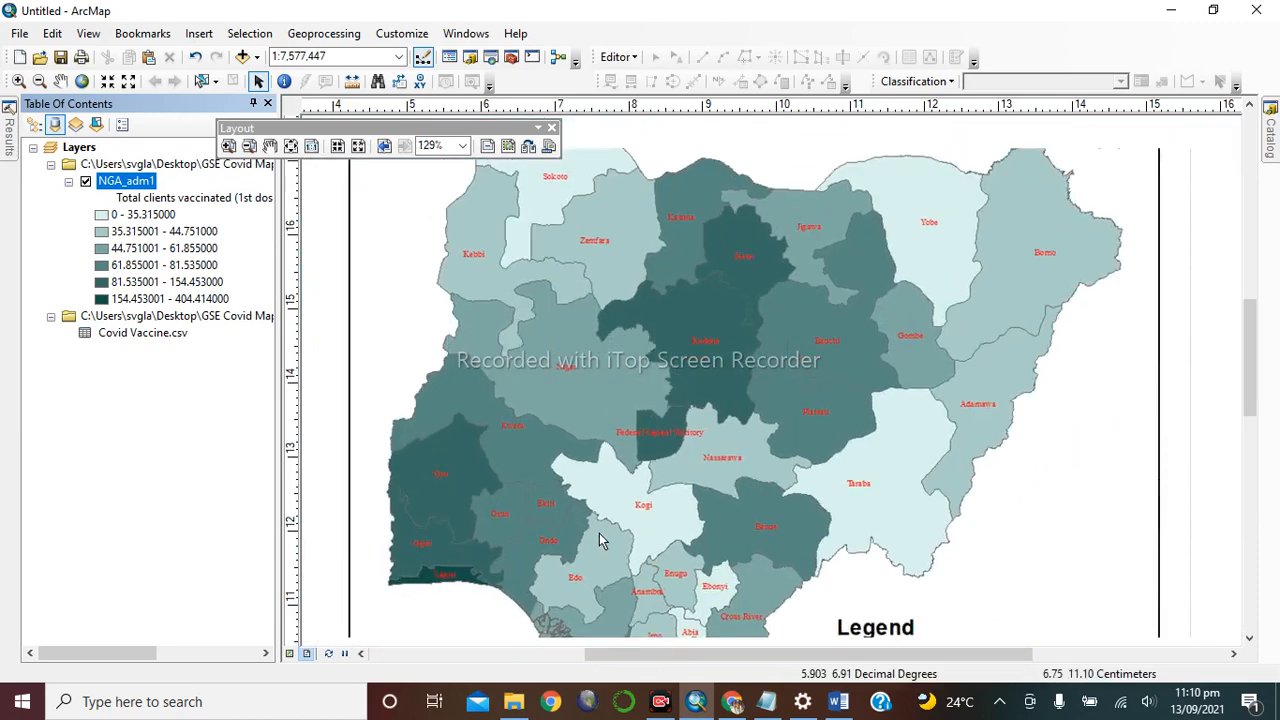
scroll(616, 530, down, 4)
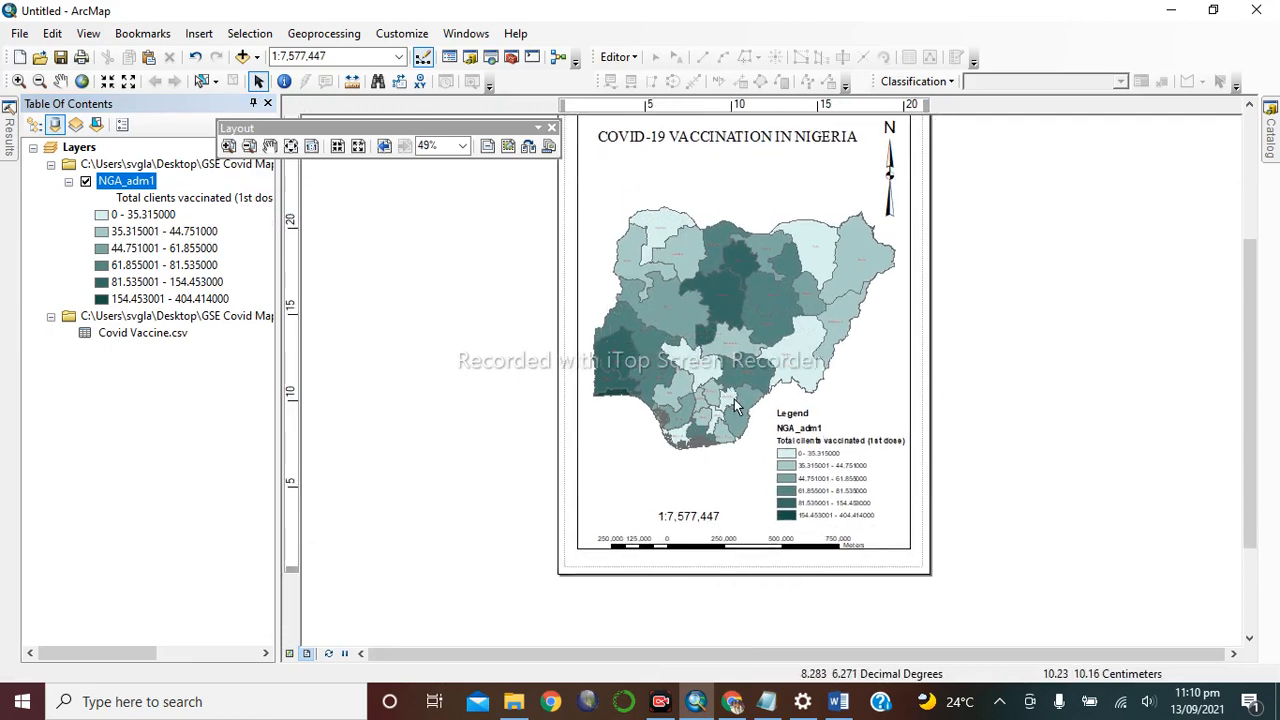
scroll(734, 399, up, 3)
scroll(930, 319, down, 3)
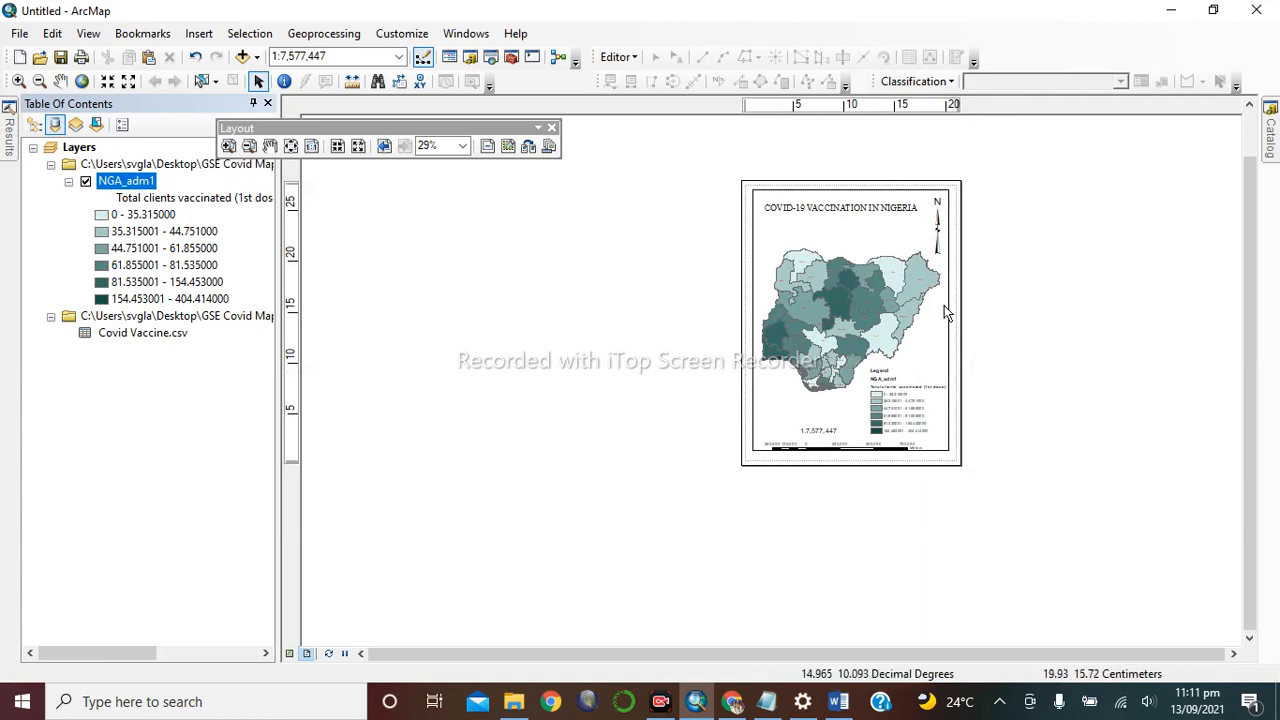
scroll(944, 305, down, 3)
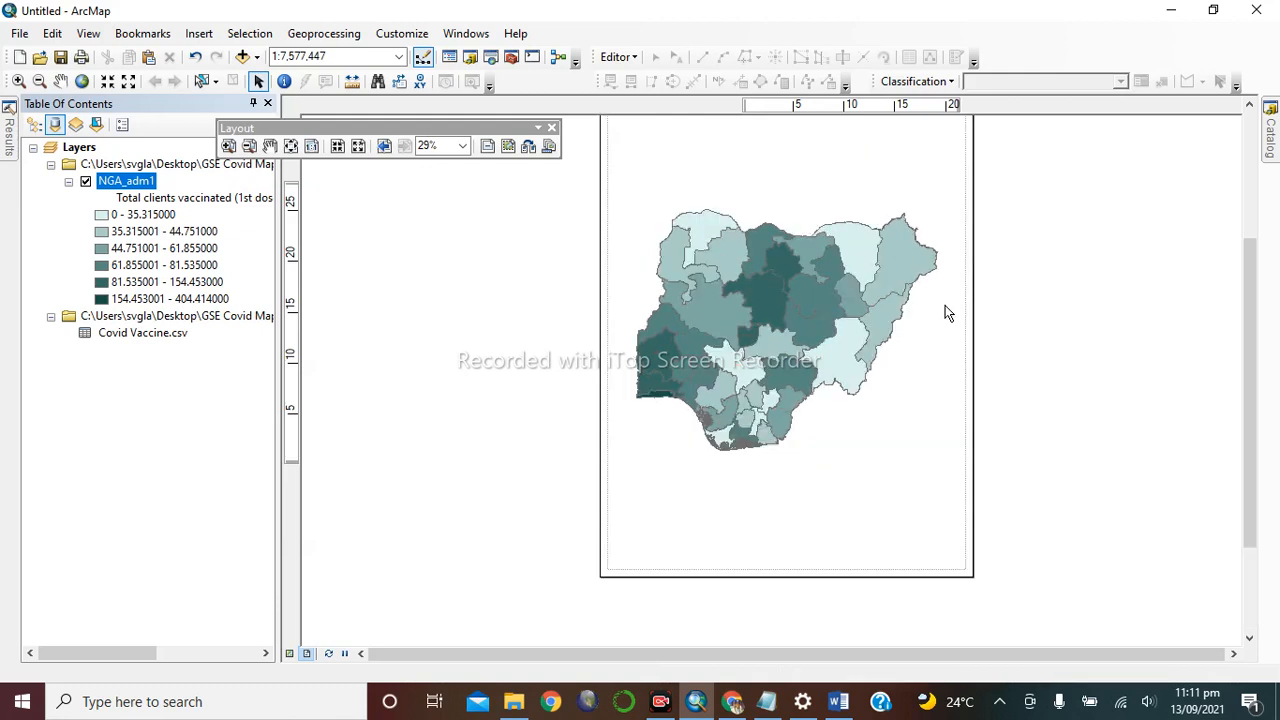